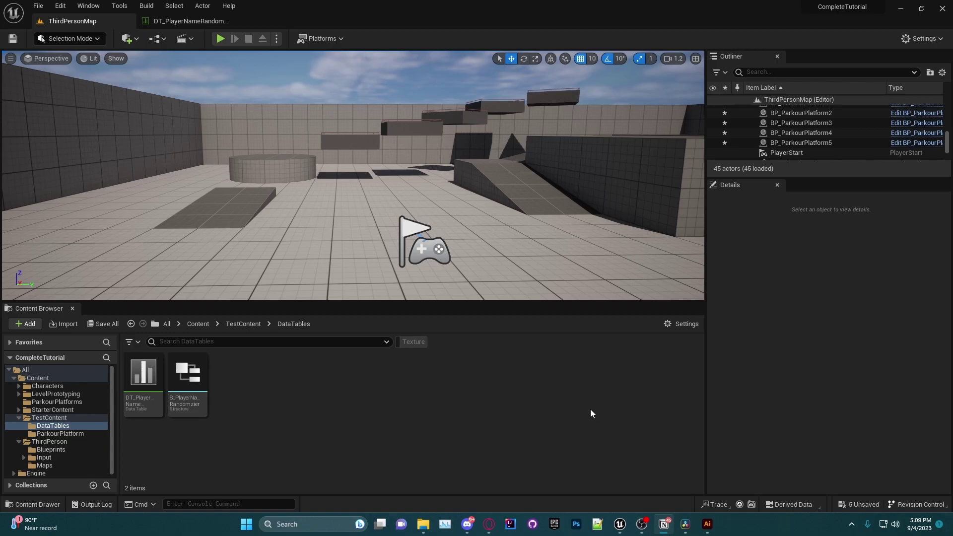
# Inspect the resource-node data table's IronOre, CopperOre and TreeFL rows, including the Static Mesh array
pyautogui.click(572, 421)
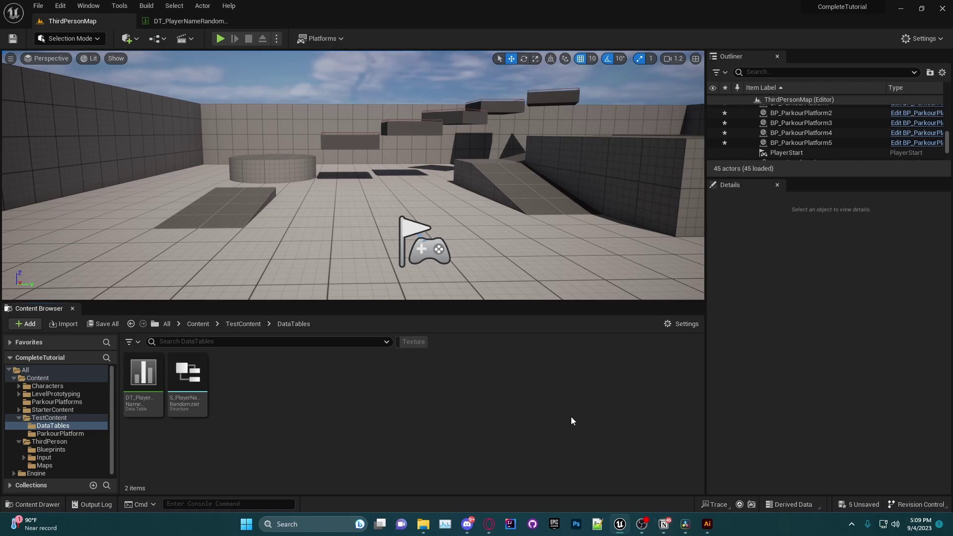
pyautogui.click(186, 392)
pyautogui.click(179, 435)
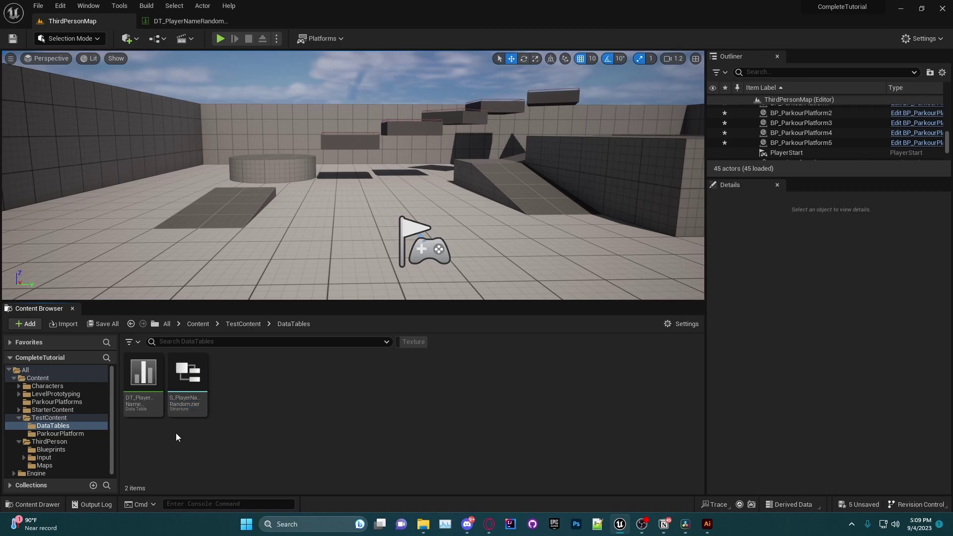
pyautogui.hotkey('alt', 'Tab')
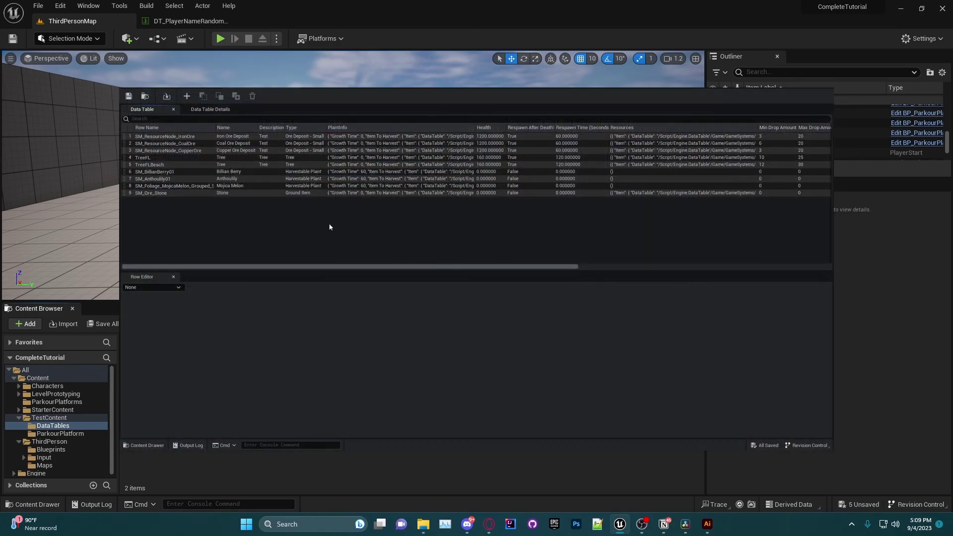
pyautogui.click(248, 136)
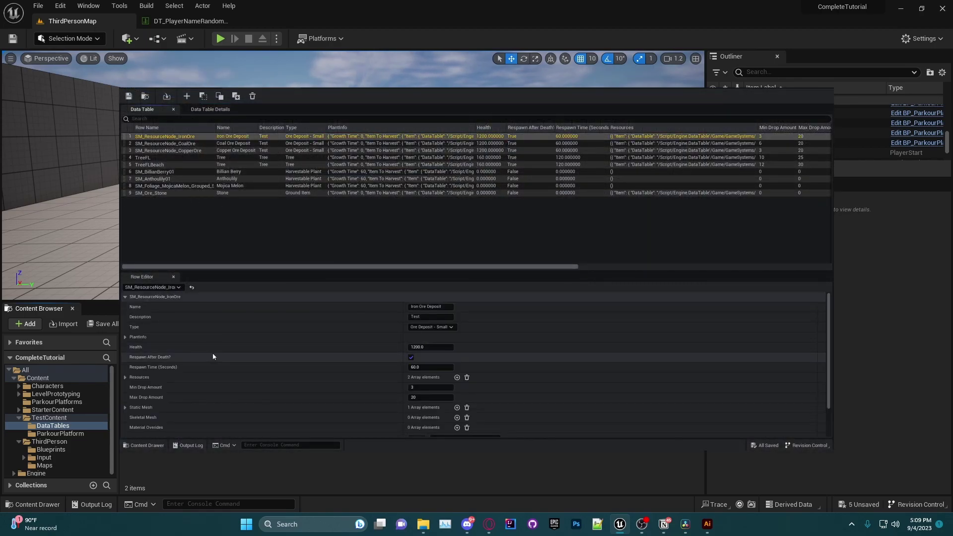
pyautogui.scroll(-3, 216, 348)
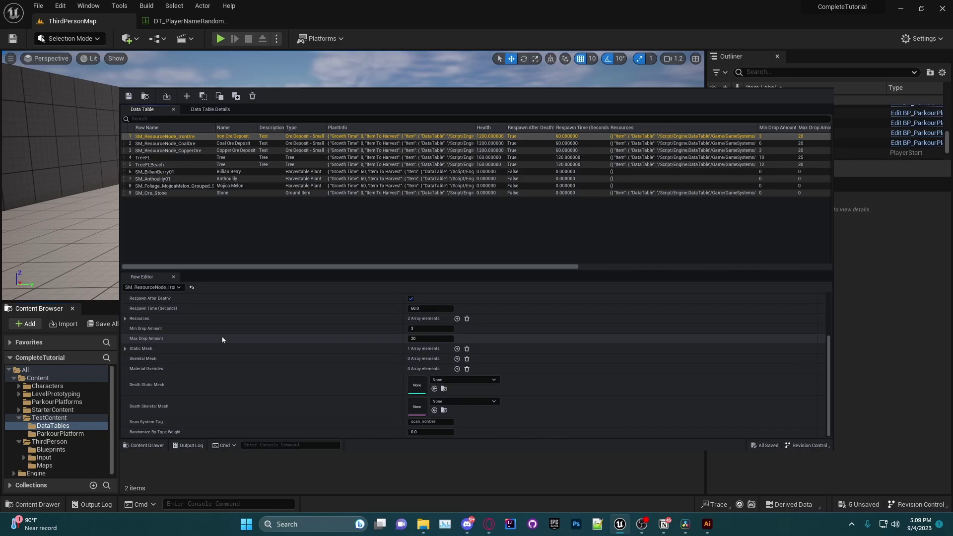
pyautogui.click(125, 349)
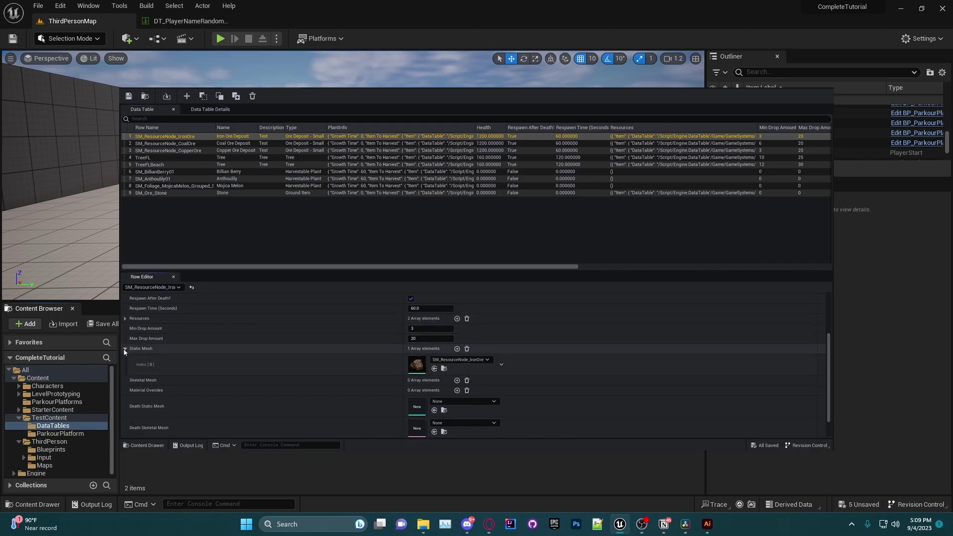
pyautogui.click(125, 349)
pyautogui.click(154, 151)
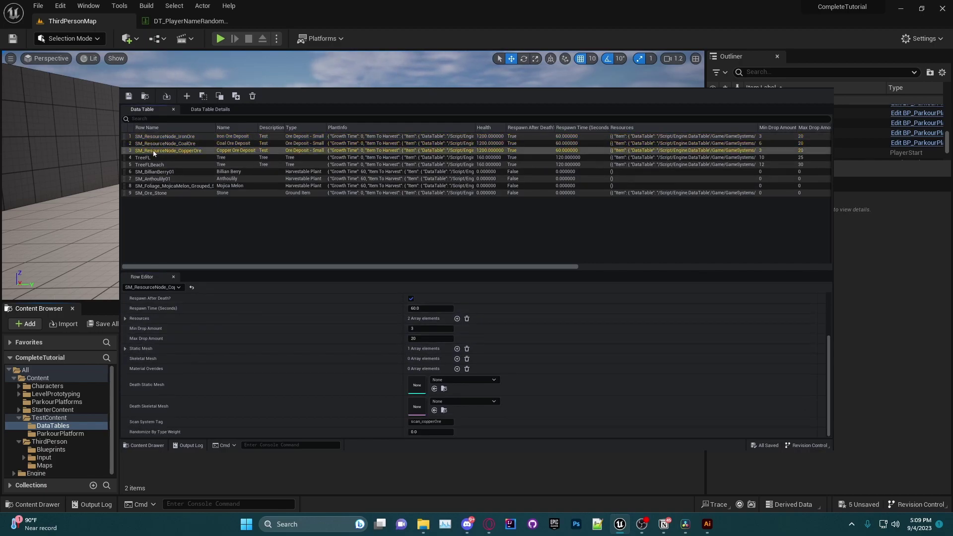
pyautogui.click(149, 157)
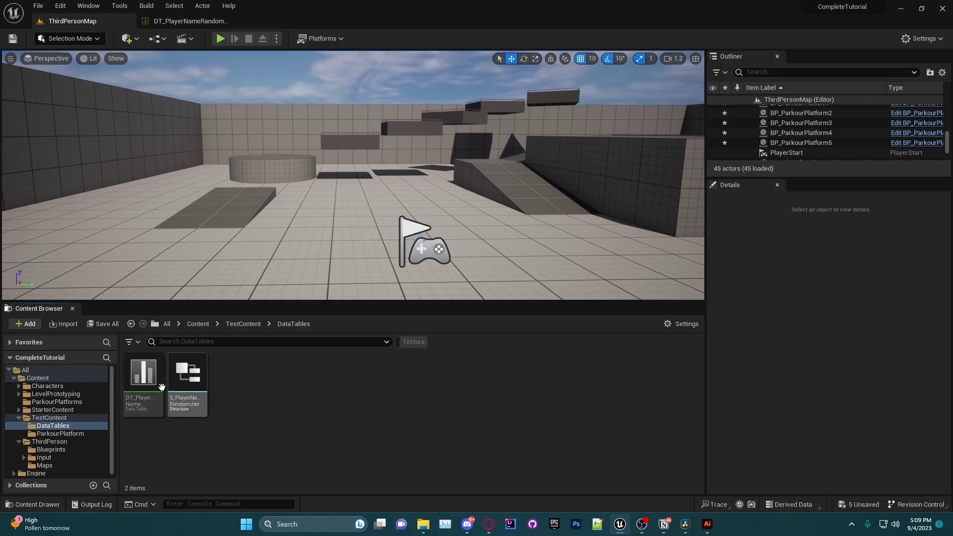
# Open DT_PlayerNameRandomizer and check the rows from Paul through Max, then return to John
pyautogui.click(145, 388)
pyautogui.doubleClick(147, 389)
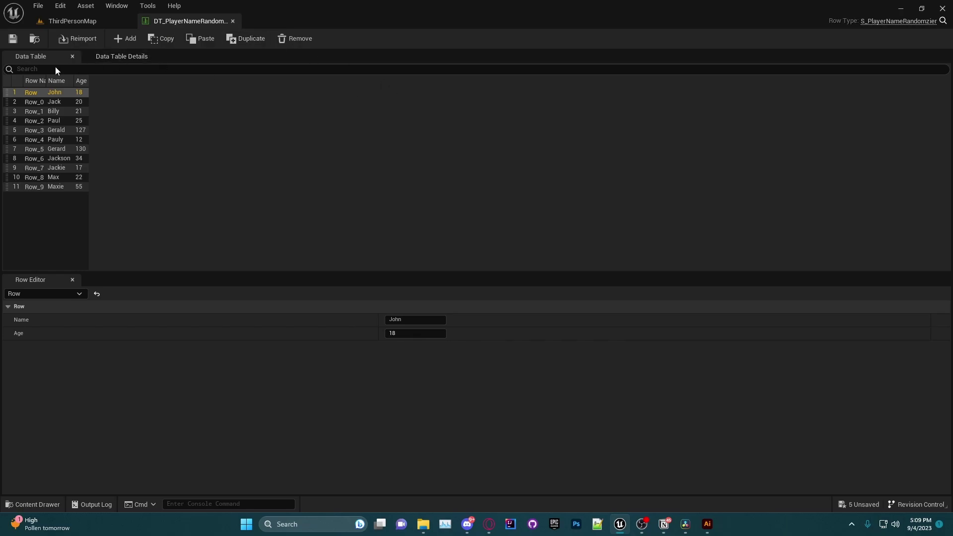
pyautogui.click(61, 120)
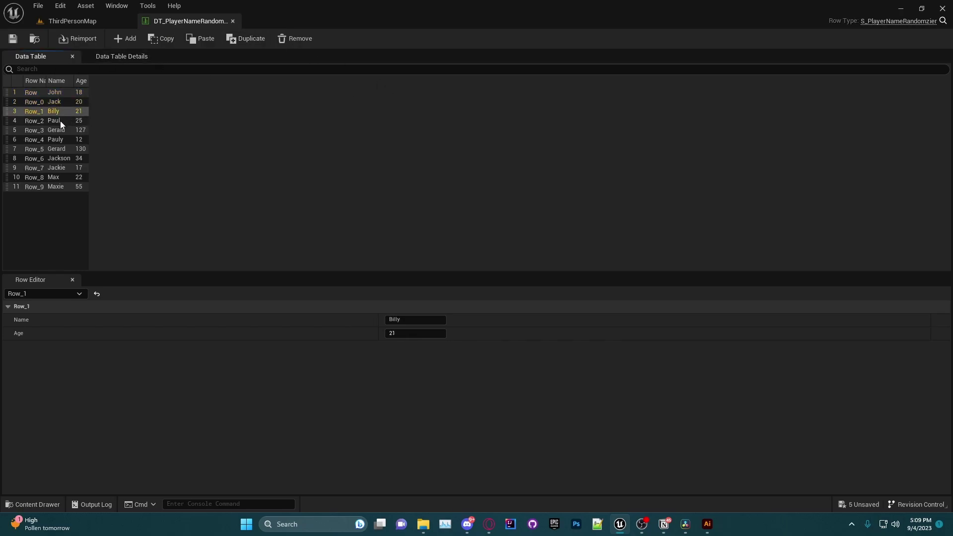
pyautogui.click(64, 141)
pyautogui.click(63, 151)
pyautogui.click(63, 168)
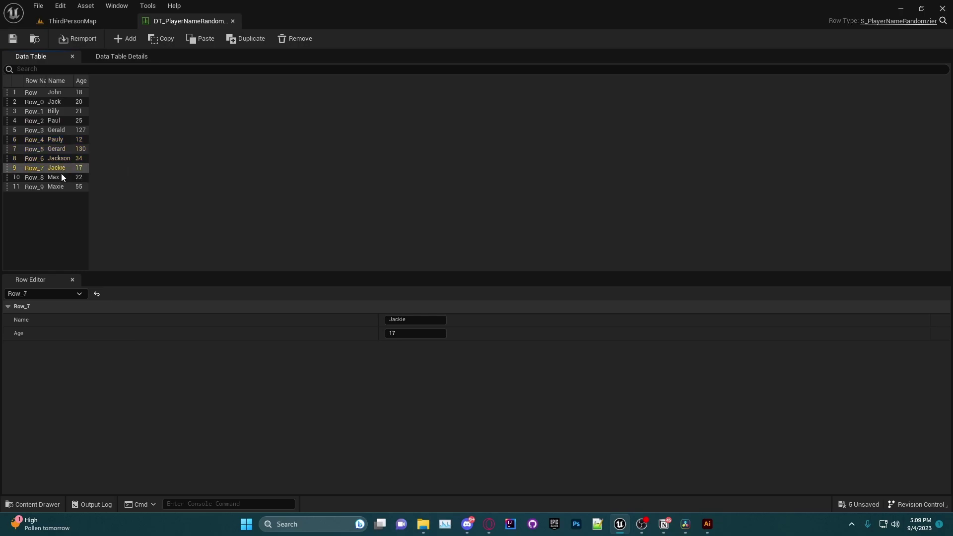
pyautogui.click(62, 178)
pyautogui.click(61, 186)
pyautogui.click(52, 93)
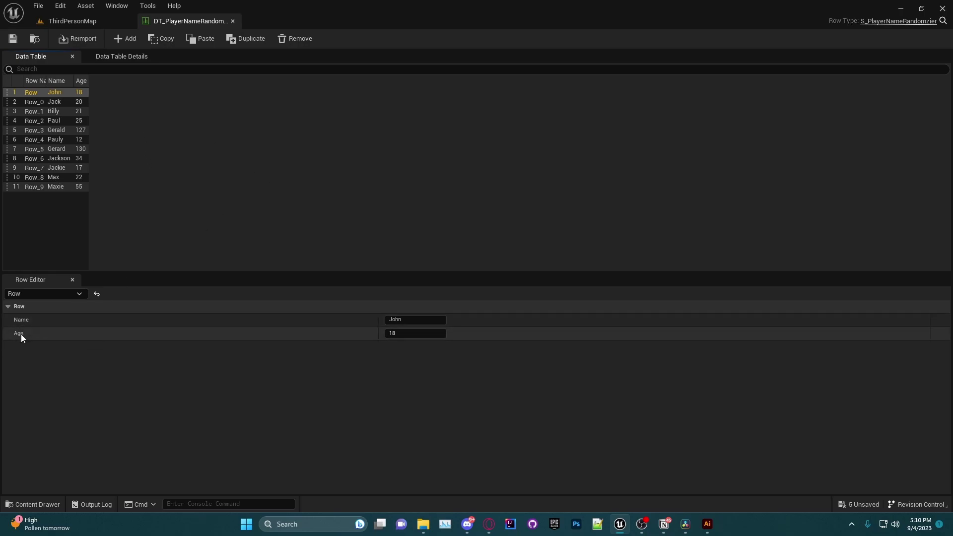
# Check Jack's row and the rows below it, ending back on John
pyautogui.click(55, 105)
pyautogui.click(59, 111)
pyautogui.click(61, 121)
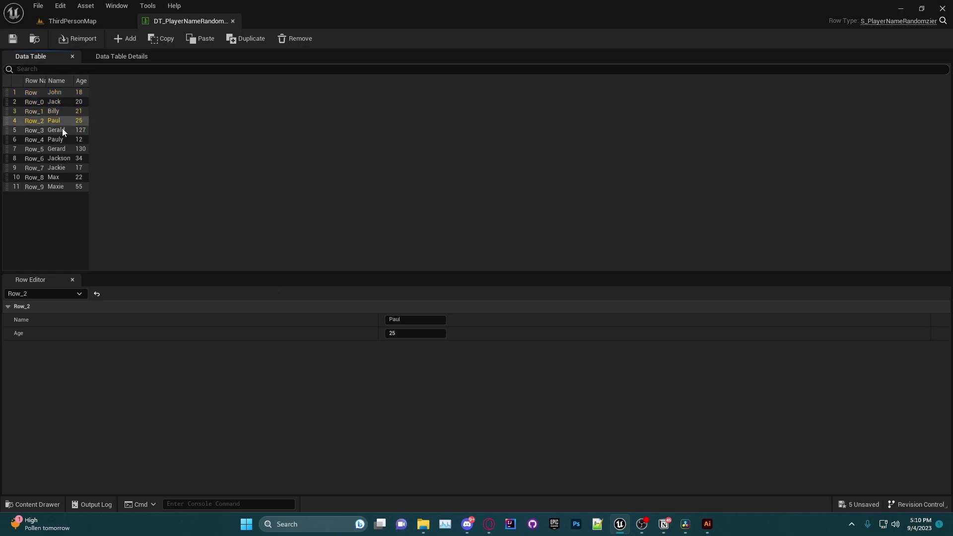
pyautogui.click(62, 130)
pyautogui.click(61, 92)
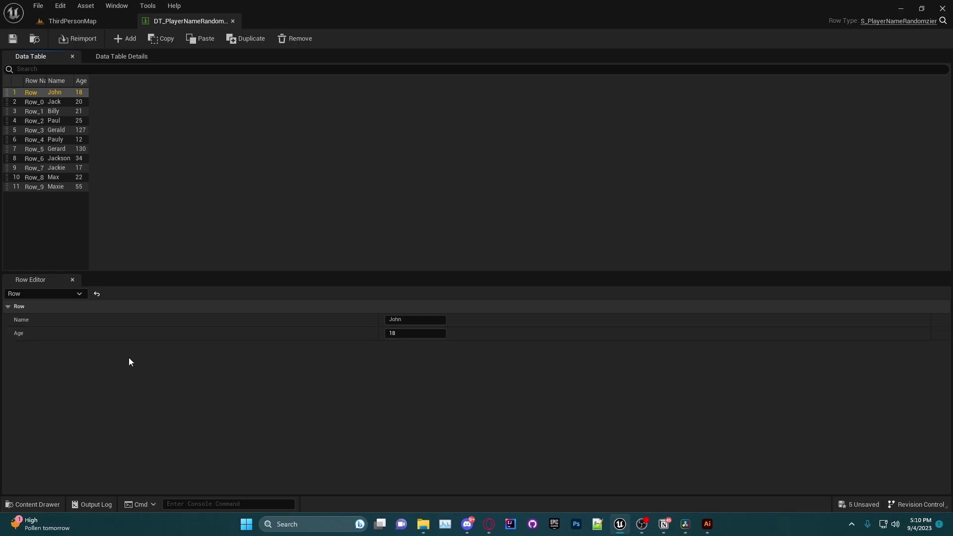
# Export DT_PlayerNameRandomizer with Export as CSV to the Desktop as PlayerNameRandomizer
pyautogui.click(79, 22)
pyautogui.click(264, 378)
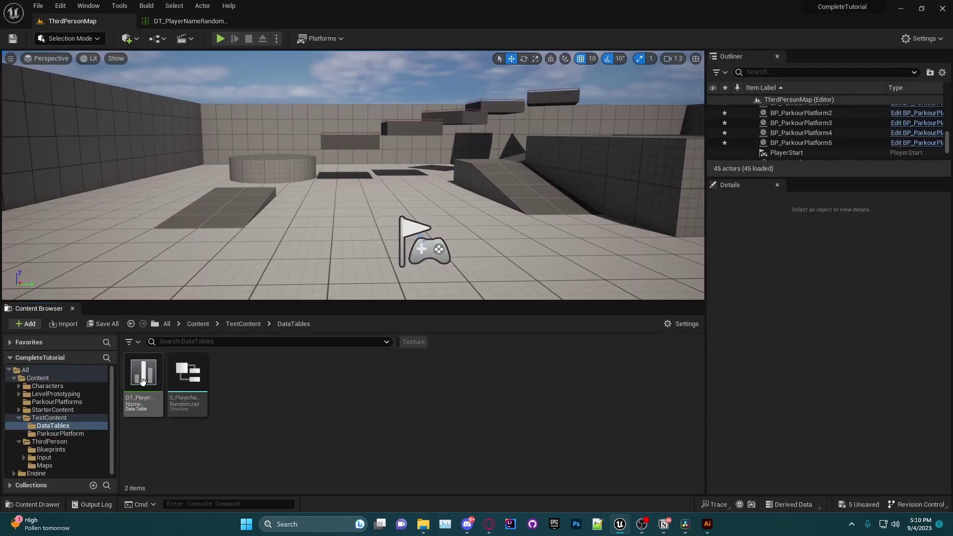
pyautogui.rightClick(158, 402)
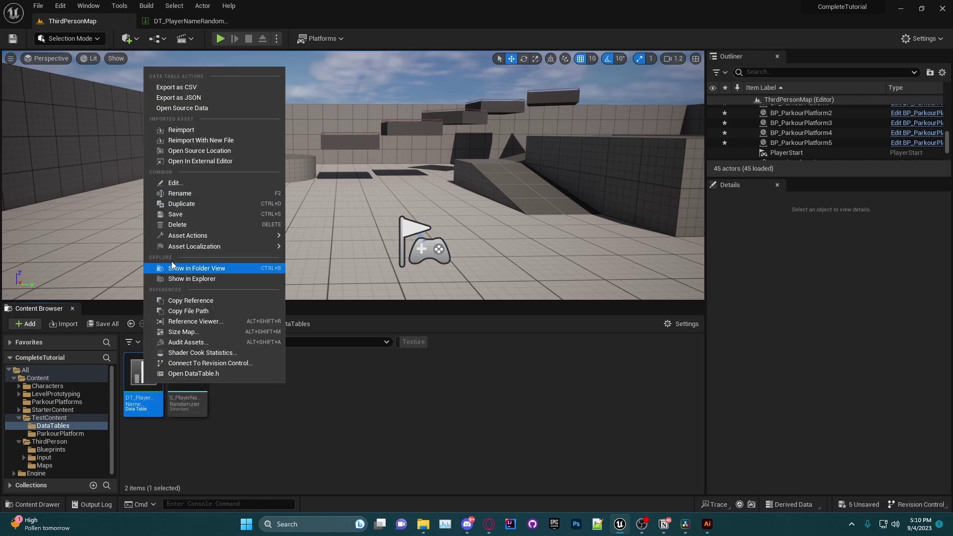
pyautogui.click(169, 88)
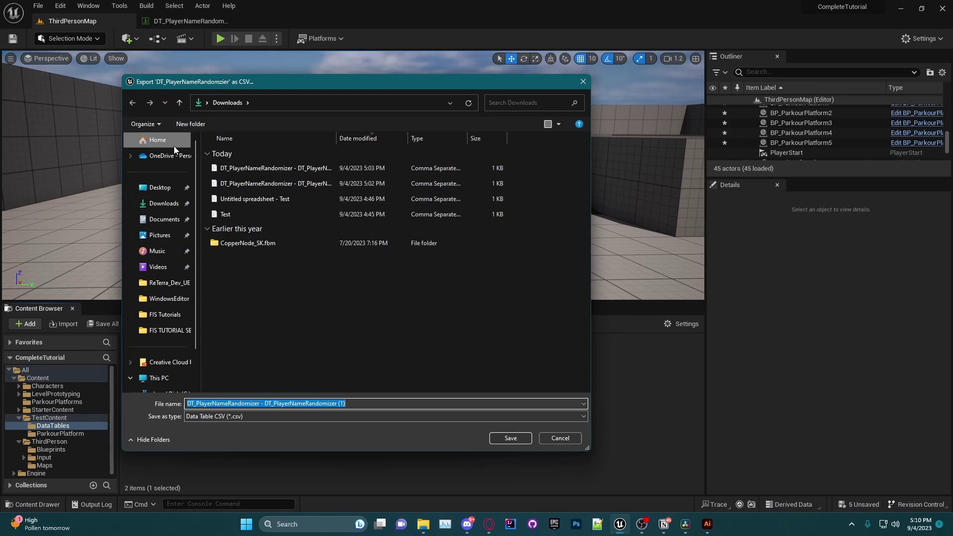
pyautogui.click(164, 187)
pyautogui.click(359, 402)
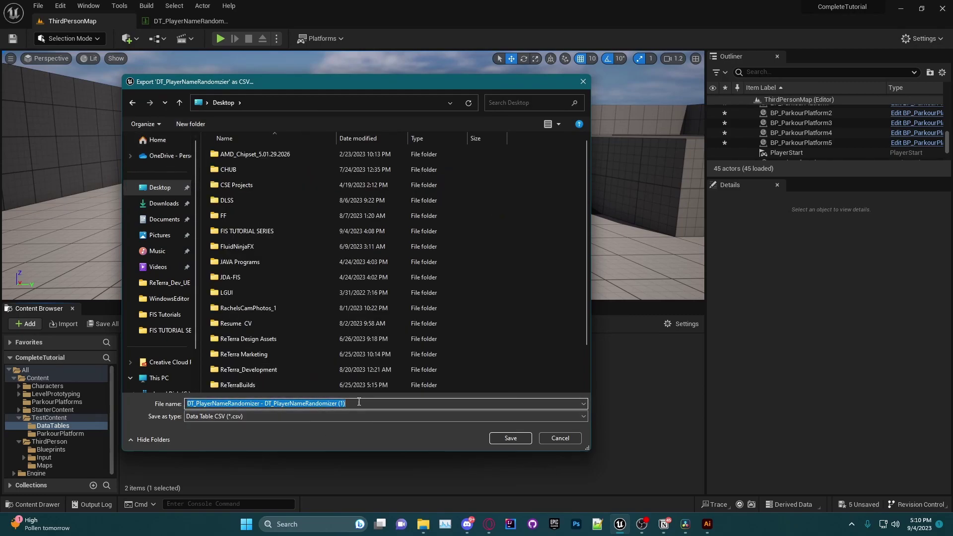
pyautogui.write('PlayerN')
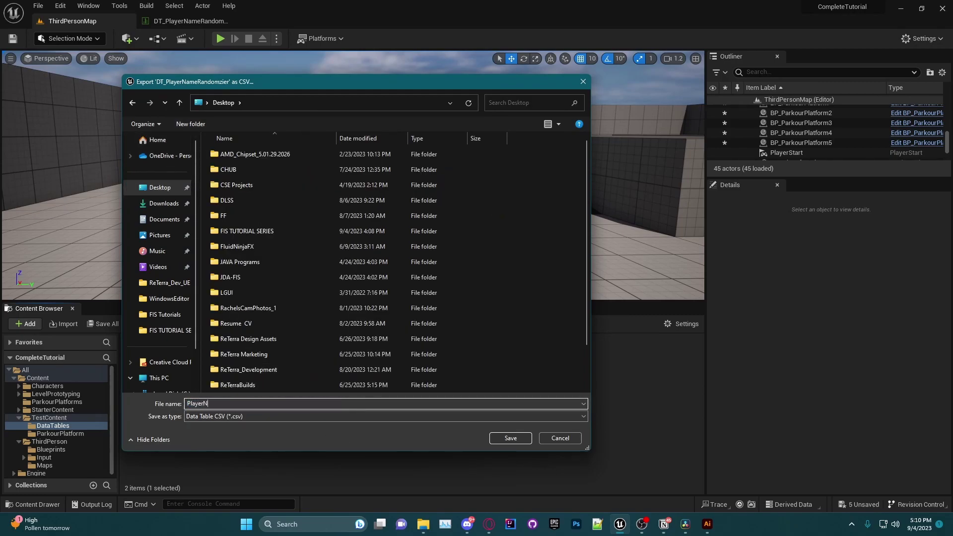
pyautogui.write('ameRandomizer')
pyautogui.click(508, 439)
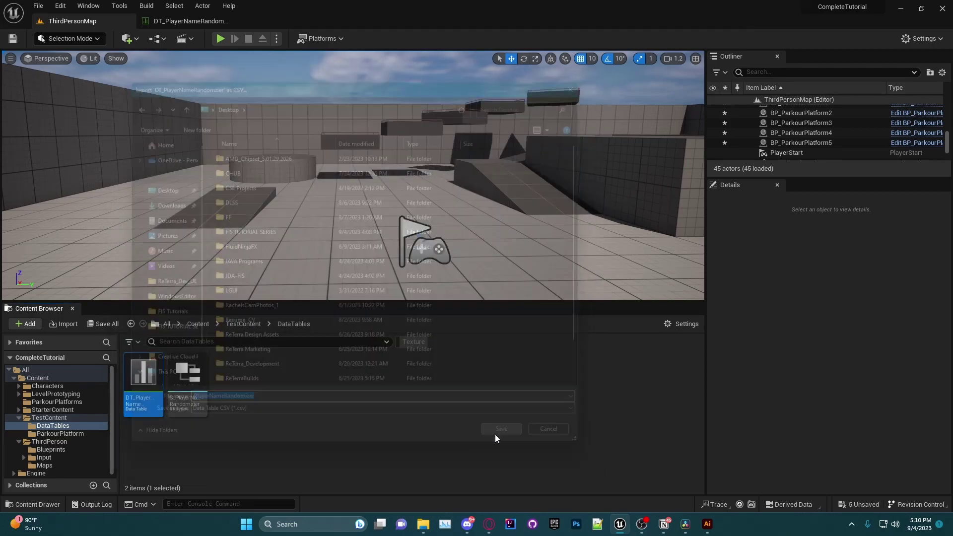
# Start a Blank spreadsheet from the Google Sheets start page
pyautogui.click(491, 436)
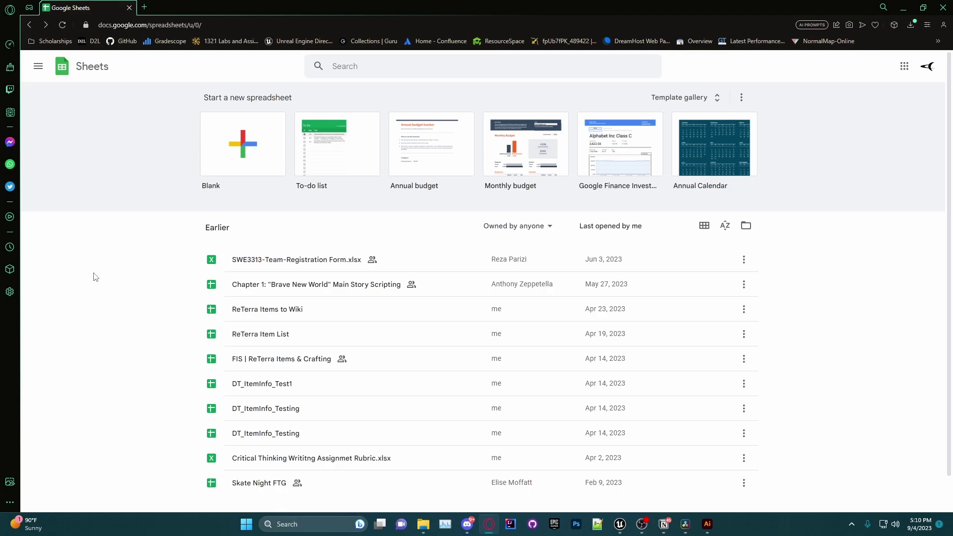
pyautogui.click(229, 158)
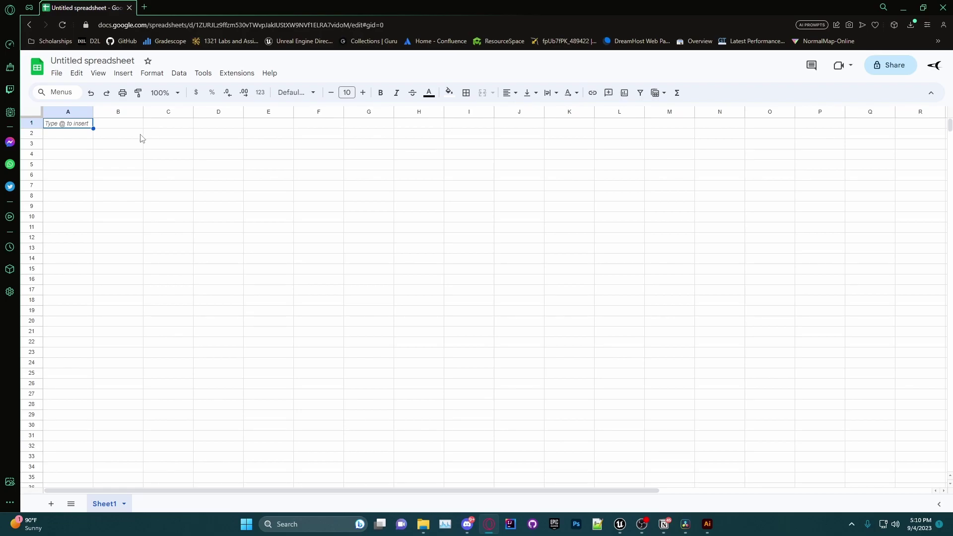
# Upload PlayerNameRandomizer.csv from the Desktop through File > Import, replacing the spreadsheet
pyautogui.click(58, 76)
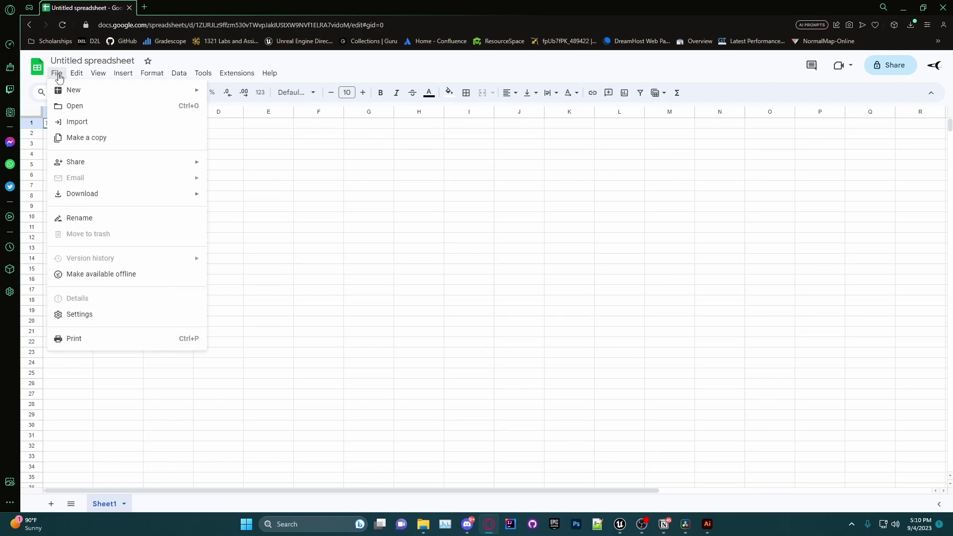
pyautogui.click(73, 122)
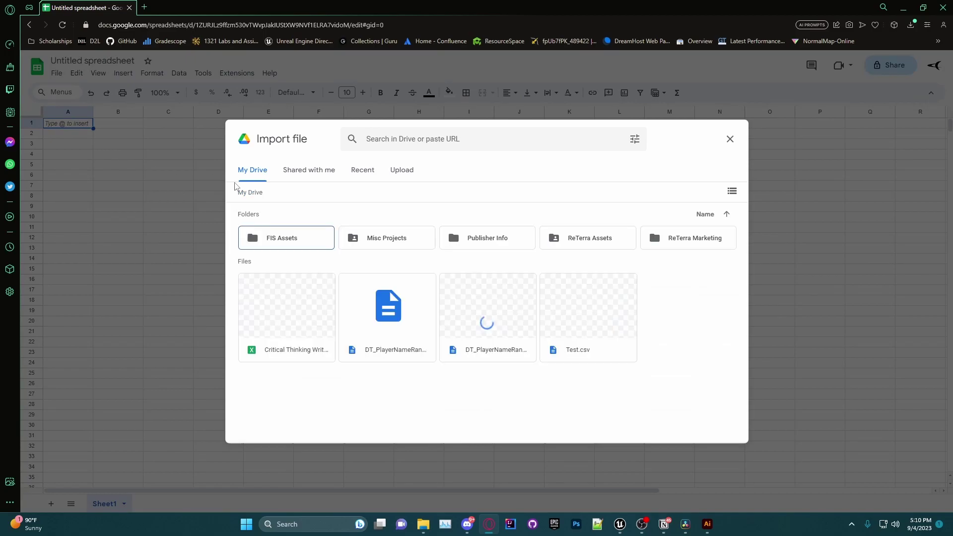
pyautogui.click(402, 170)
pyautogui.click(482, 347)
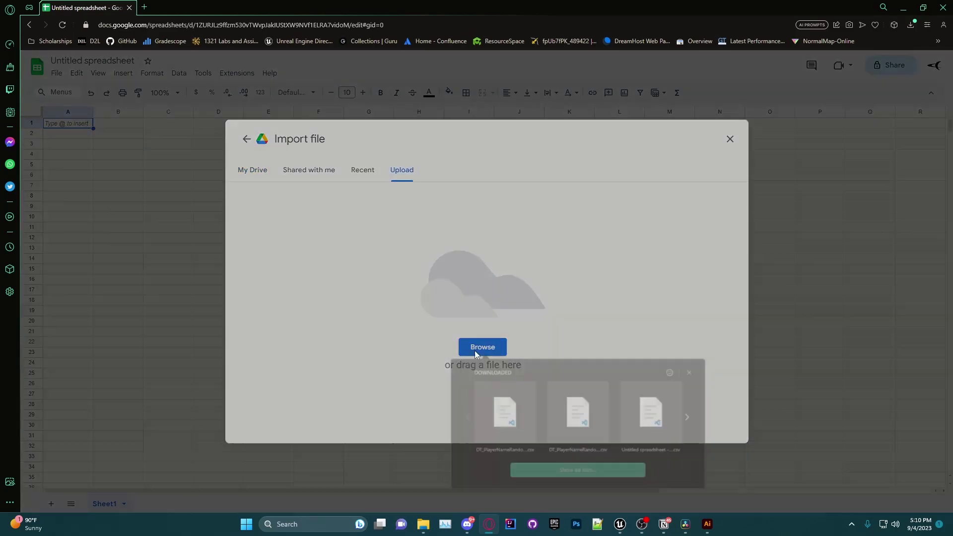
pyautogui.click(561, 474)
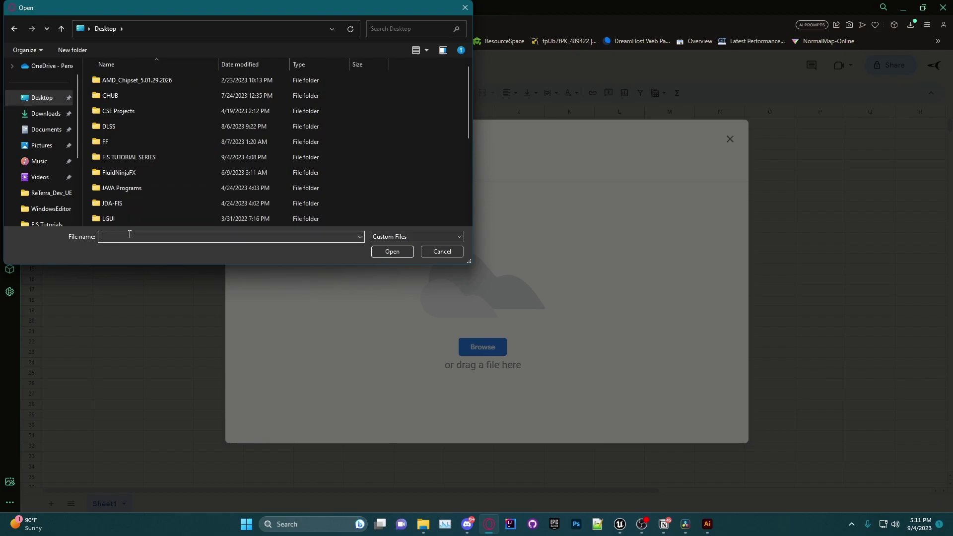
pyautogui.write('P')
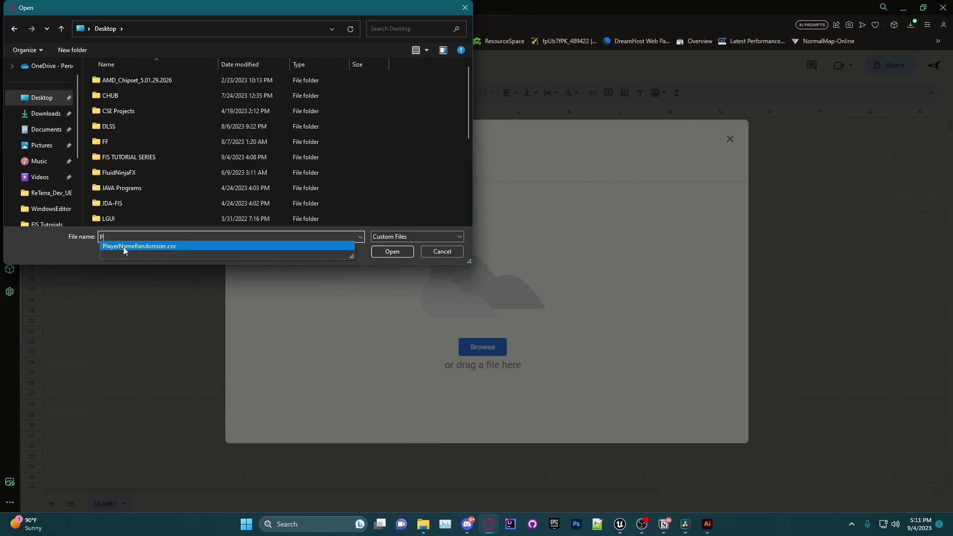
pyautogui.click(123, 246)
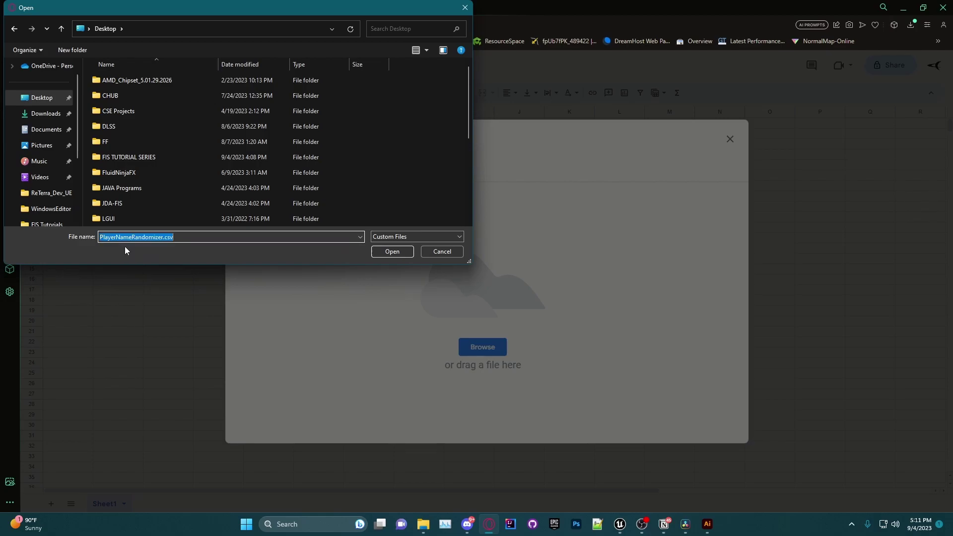
pyautogui.click(392, 252)
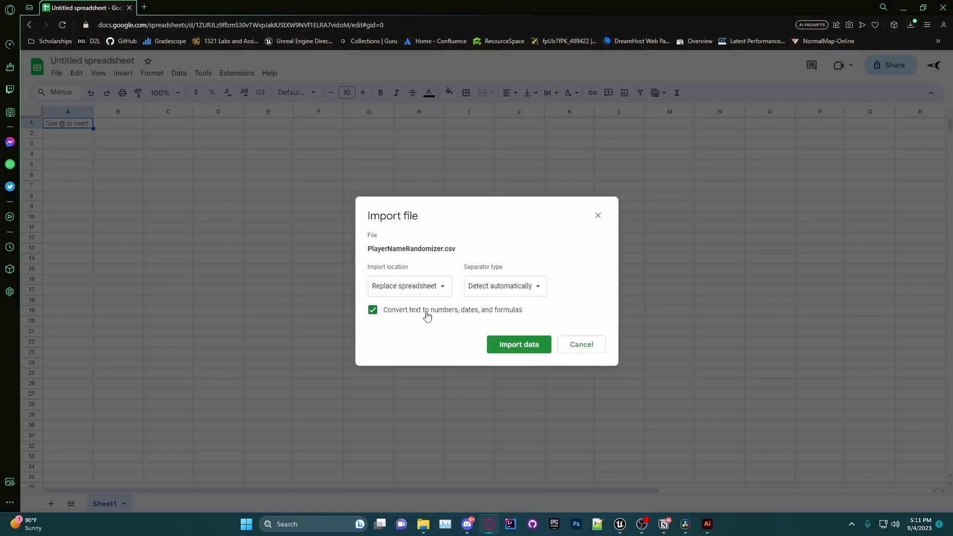
pyautogui.click(511, 345)
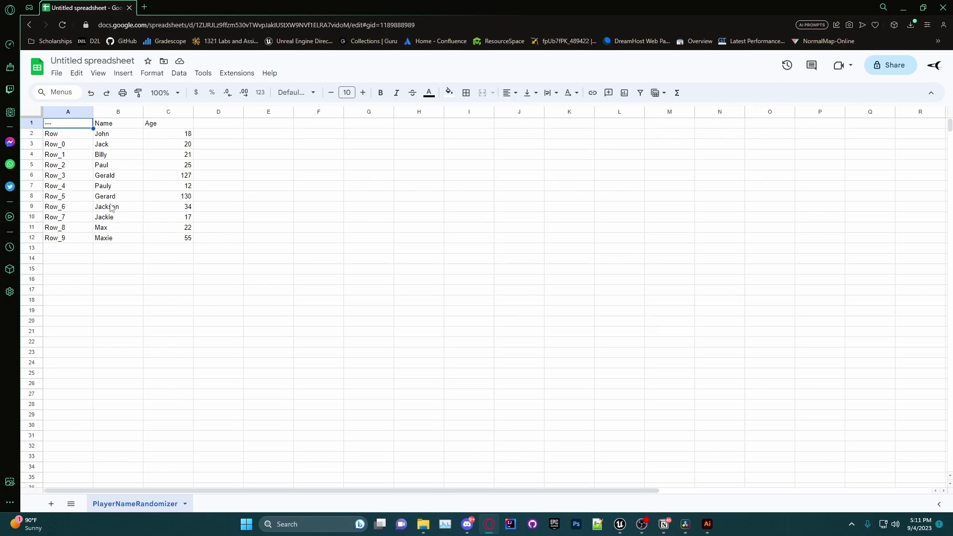
# Compare the imported rows with Unreal's DT_PlayerNameRandomizer table, then return to Sheets
pyautogui.click(624, 524)
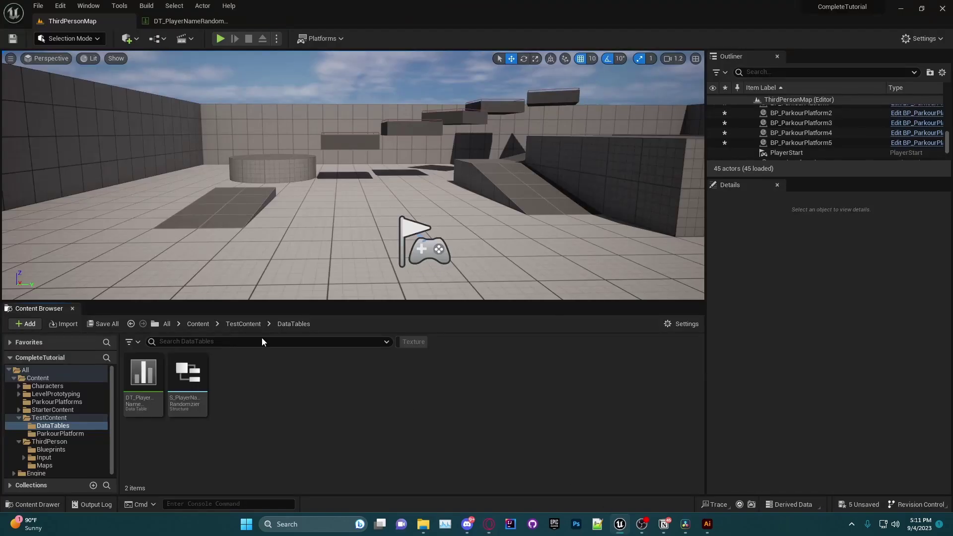
pyautogui.click(159, 21)
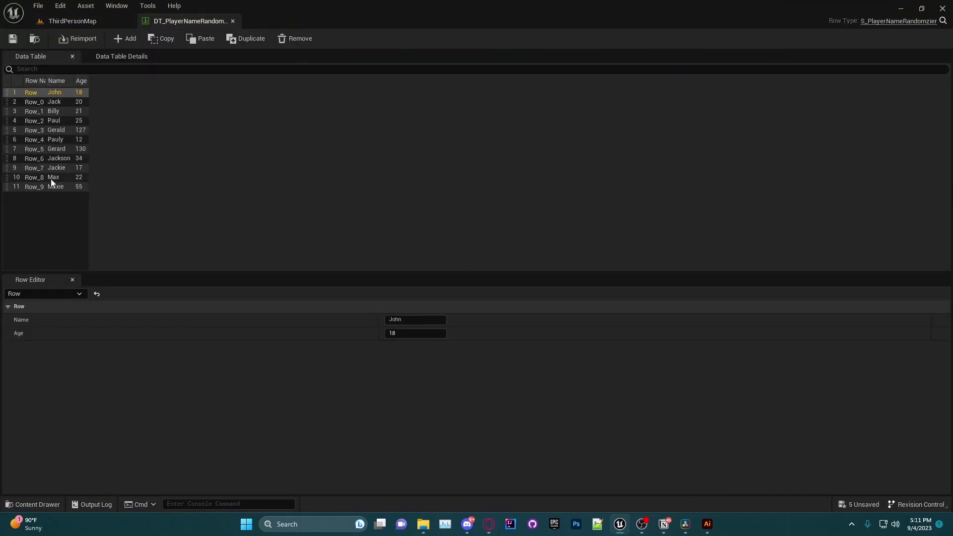
pyautogui.click(901, 9)
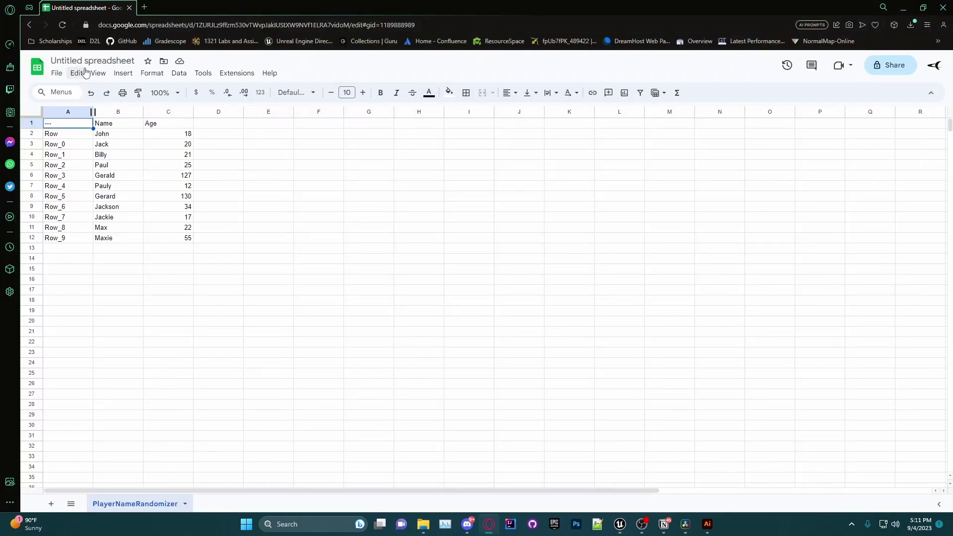
# Rename the spreadsheet to 'PlayerNameRandomizer'
pyautogui.click(86, 59)
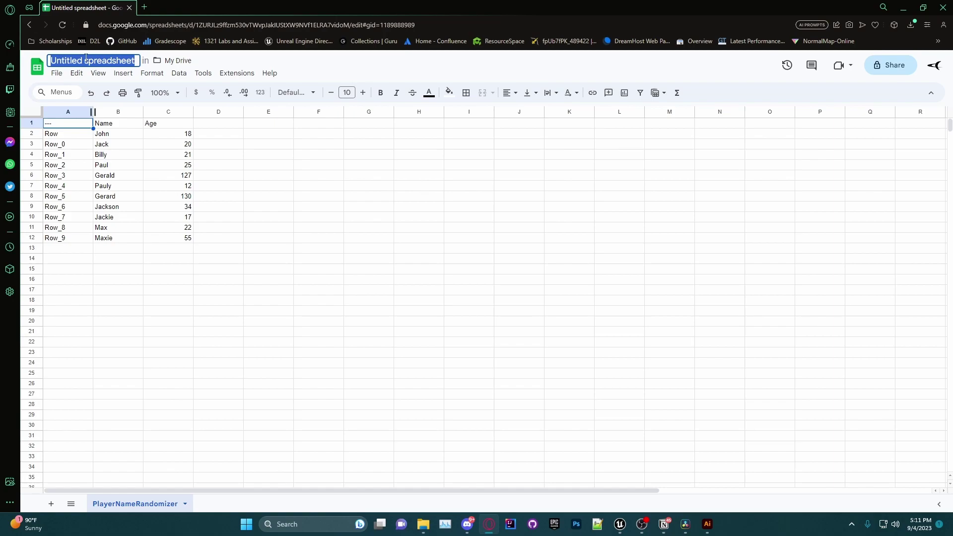
pyautogui.write('PlayerNameR')
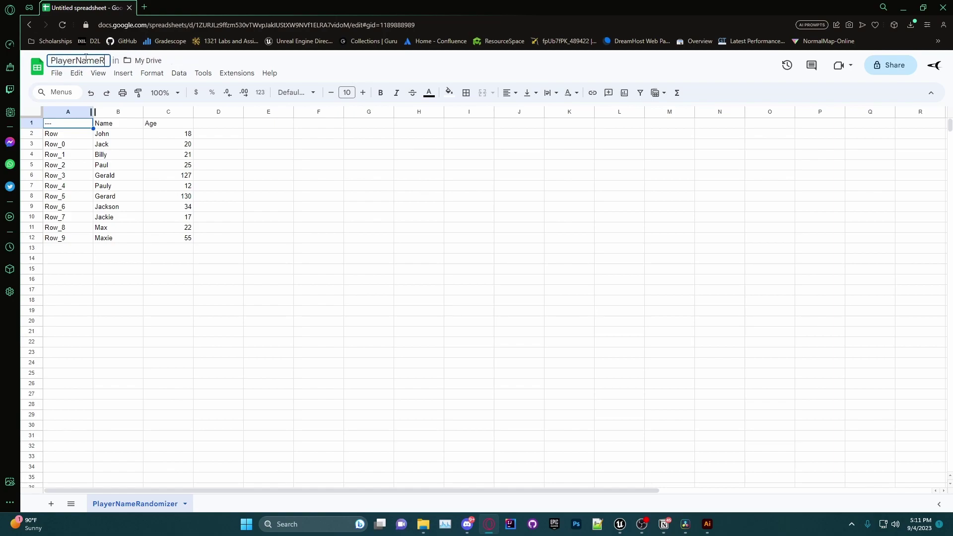
pyautogui.write('andomizer')
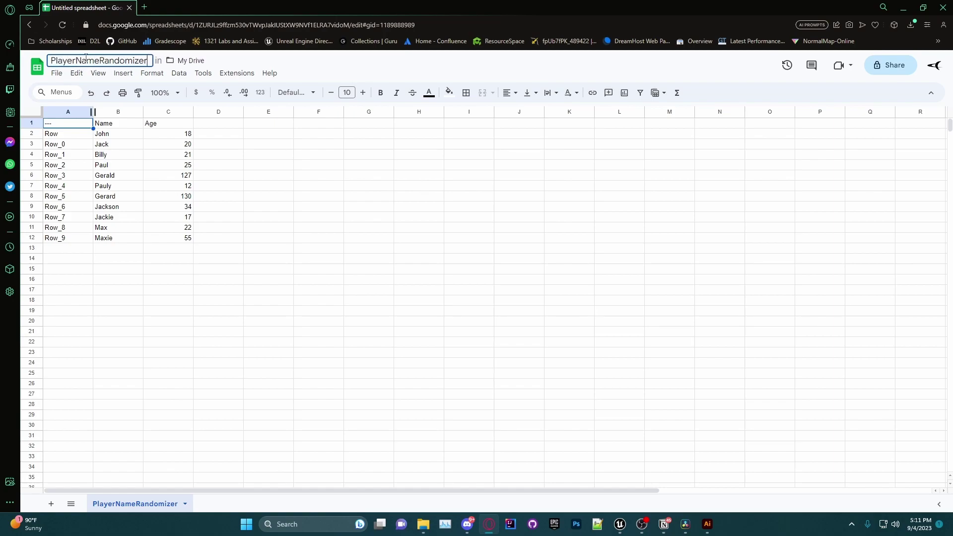
pyautogui.click(104, 250)
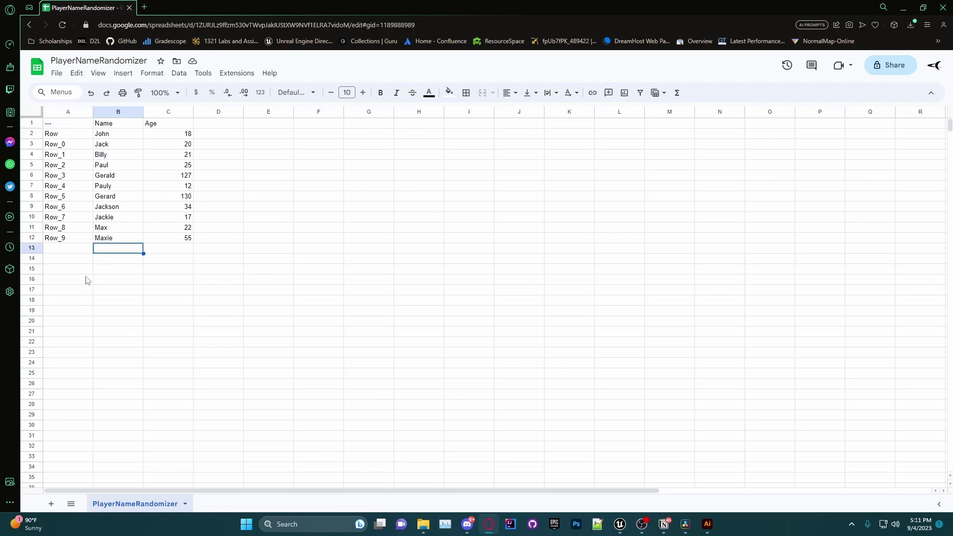
# Add row 13 as Row_10 with name BillyBob and age 27
pyautogui.doubleClick(69, 248)
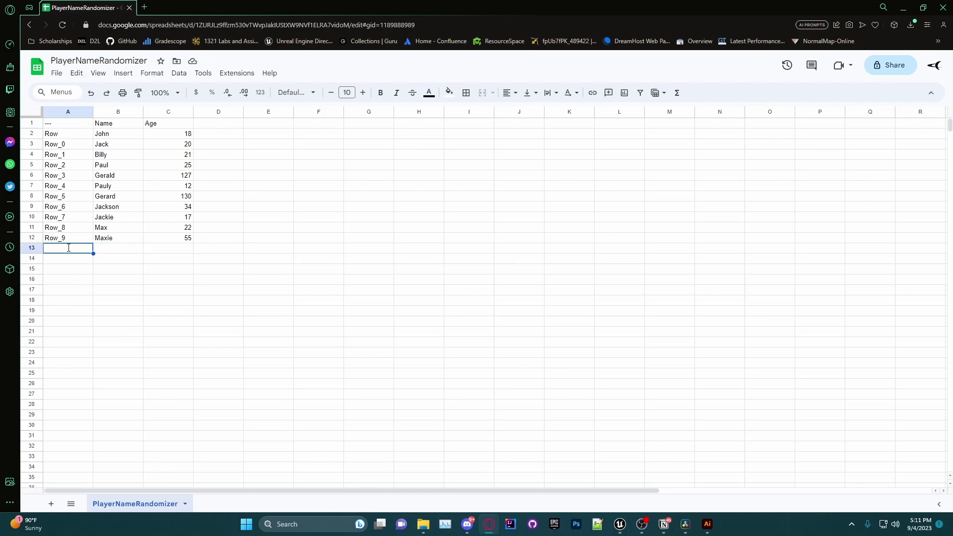
pyautogui.write('Row_')
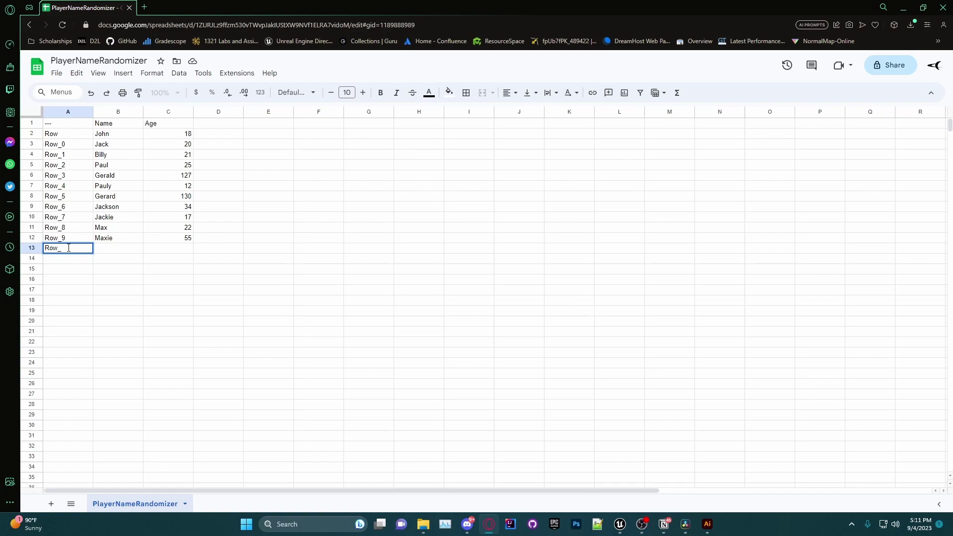
pyautogui.write('10')
pyautogui.press('Return')
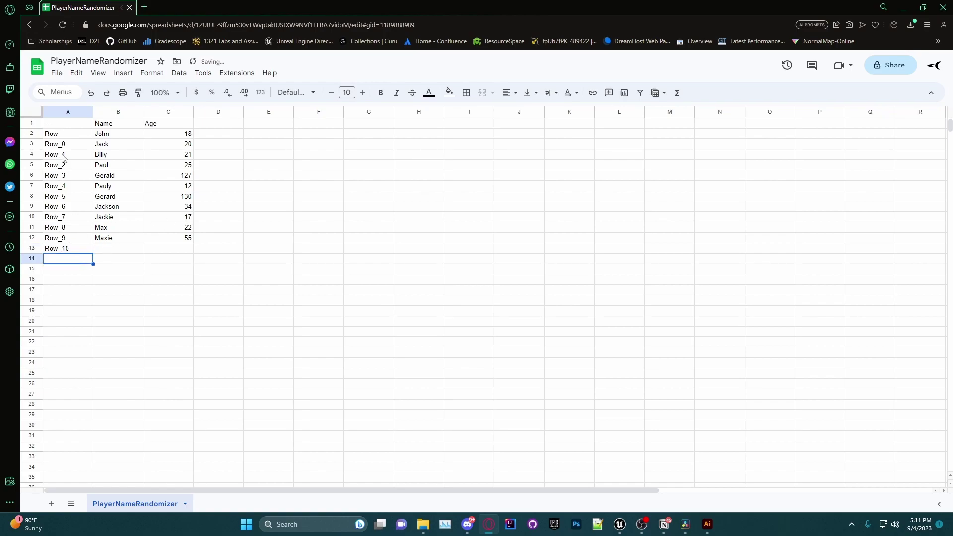
pyautogui.click(60, 135)
pyautogui.click(64, 155)
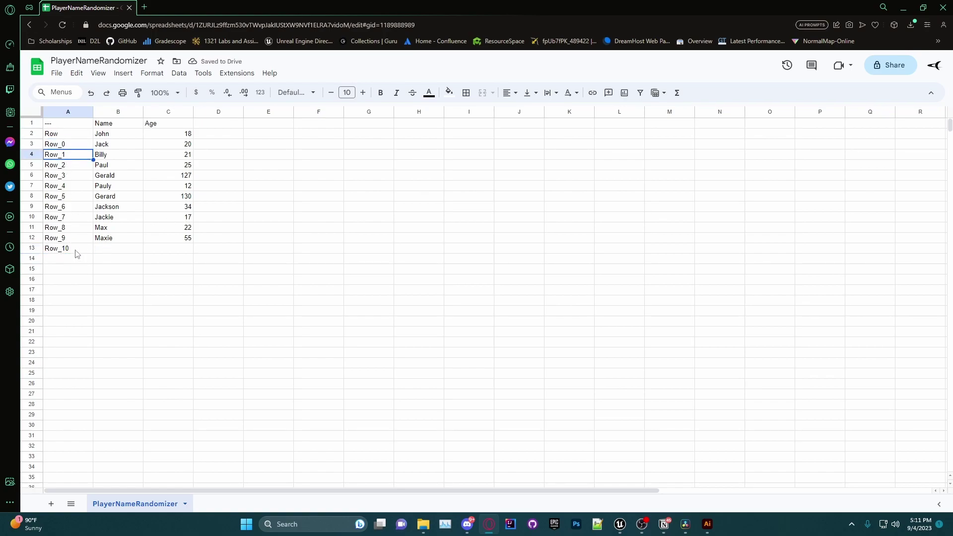
pyautogui.click(115, 251)
pyautogui.doubleClick(123, 249)
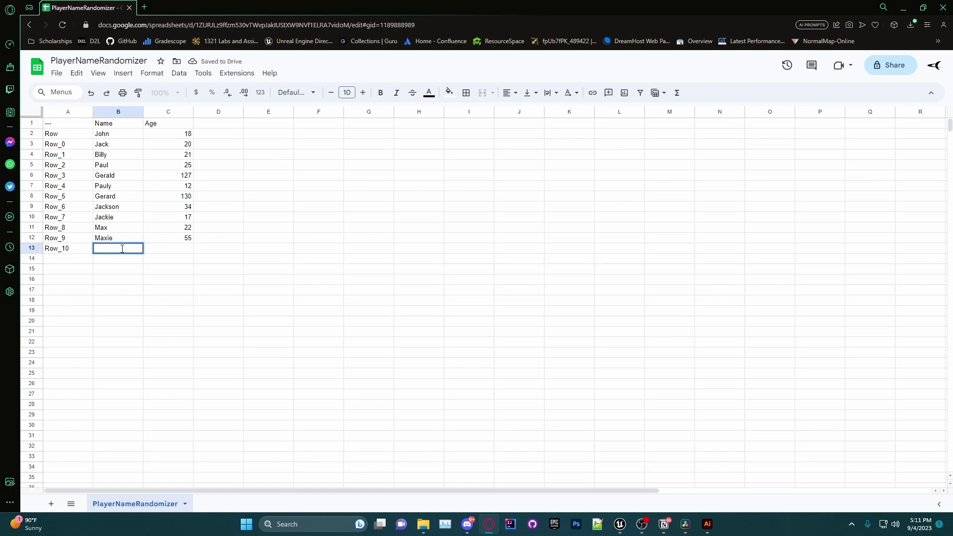
pyautogui.write('BillyBob')
pyautogui.click(165, 247)
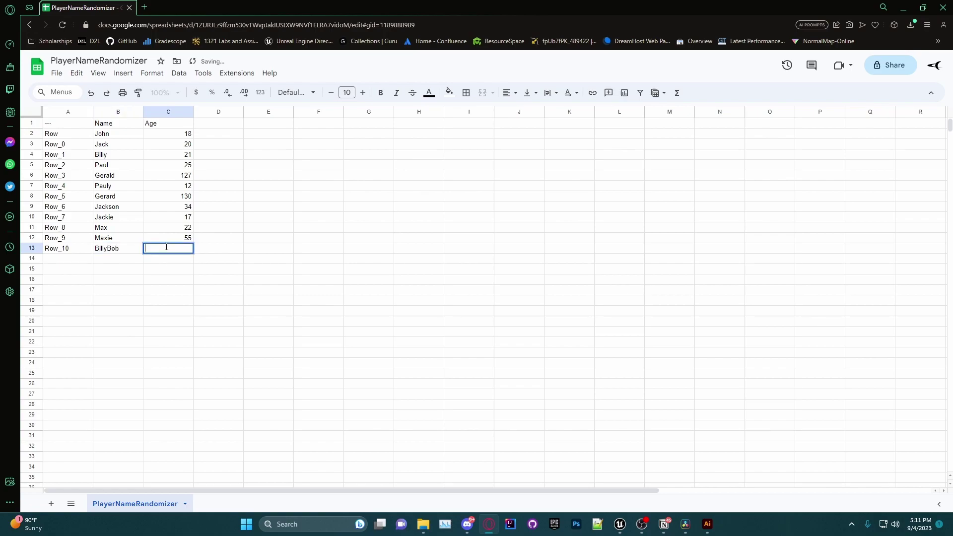
pyautogui.write('27')
pyautogui.press('Return')
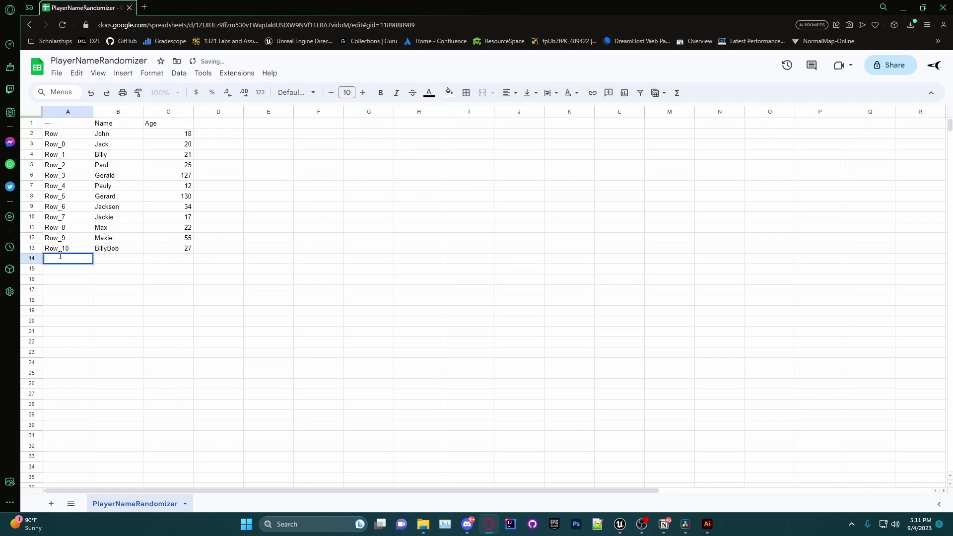
# Add row 14 as Row_11 with name Jessica and age 19
pyautogui.write('Row_11')
pyautogui.doubleClick(108, 259)
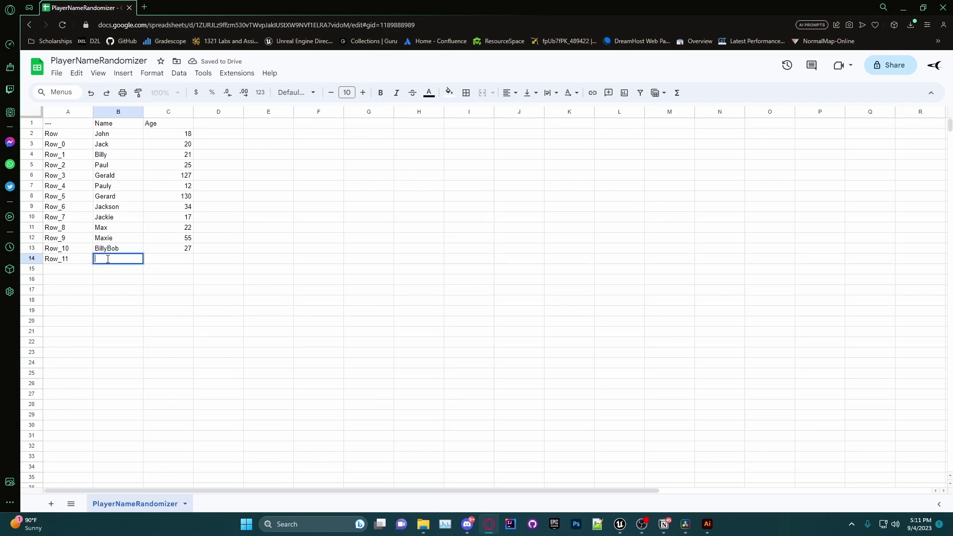
pyautogui.write('Jessica')
pyautogui.click(162, 260)
pyautogui.doubleClick(162, 259)
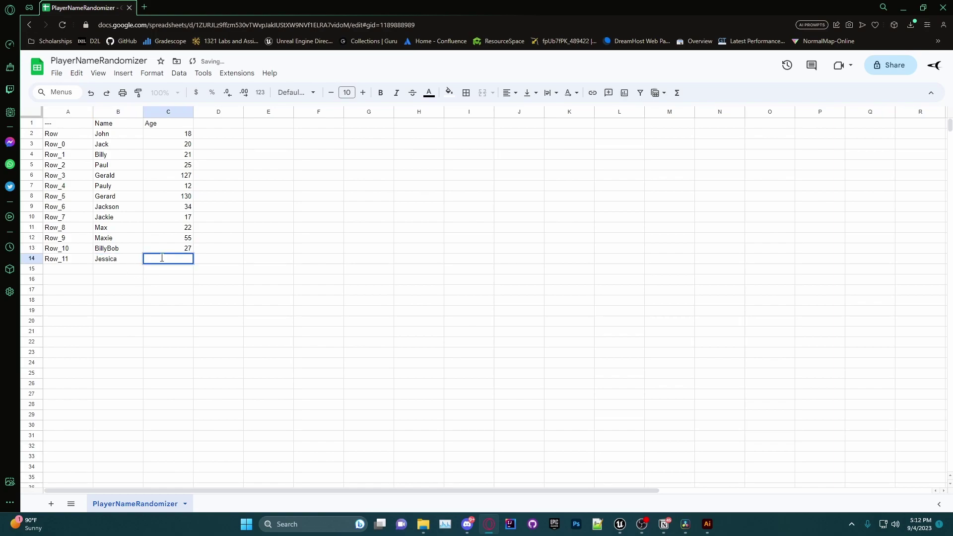
pyautogui.write('19')
# Add row 15 as Row_12 with name Bobby and age 457
pyautogui.click(67, 269)
pyautogui.doubleClick(66, 269)
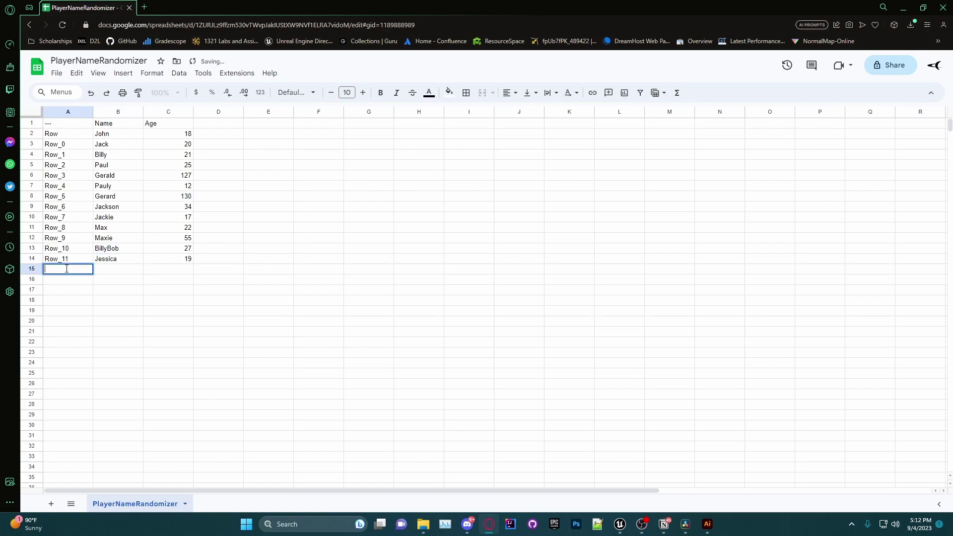
pyautogui.write('Row_12')
pyautogui.click(114, 268)
pyautogui.doubleClick(114, 269)
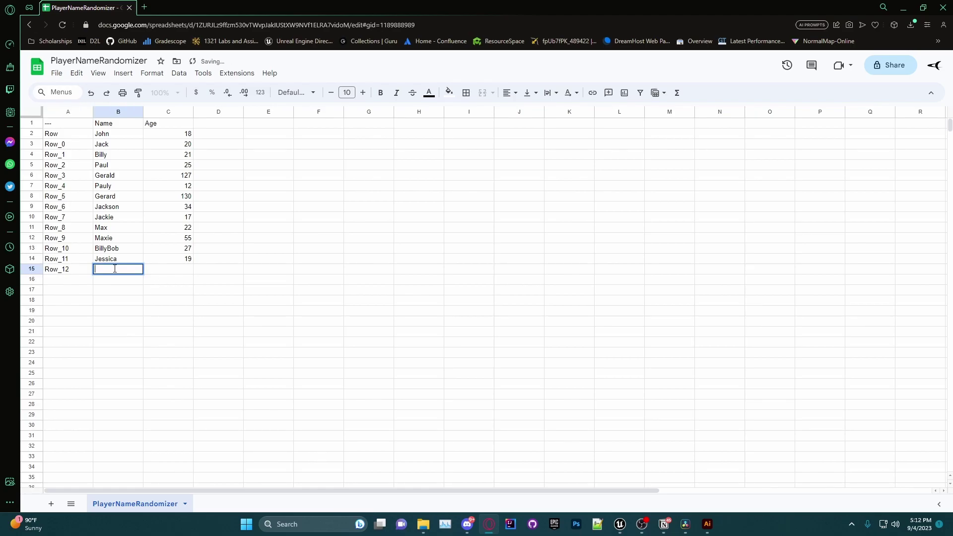
pyautogui.write('Bobby')
pyautogui.click(178, 269)
pyautogui.doubleClick(179, 268)
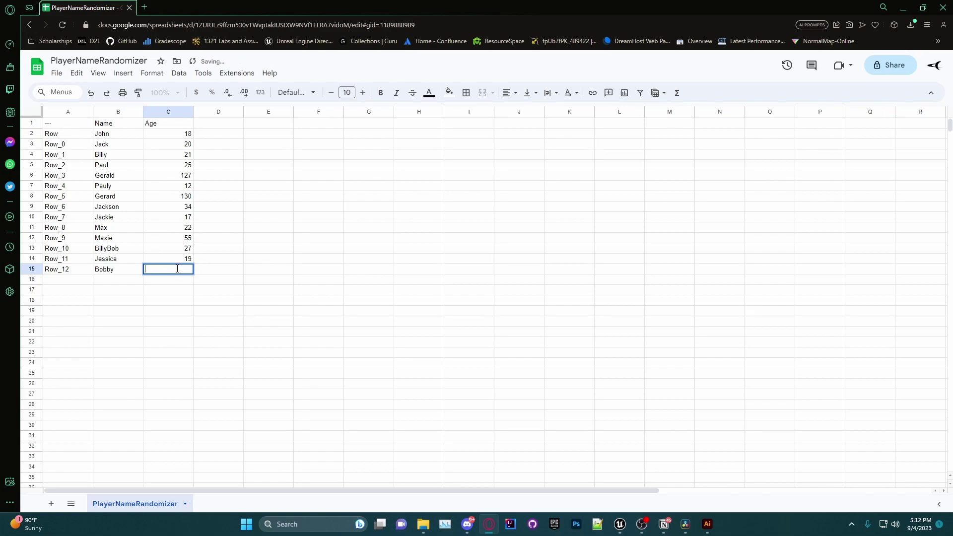
pyautogui.write('457')
pyautogui.click(256, 281)
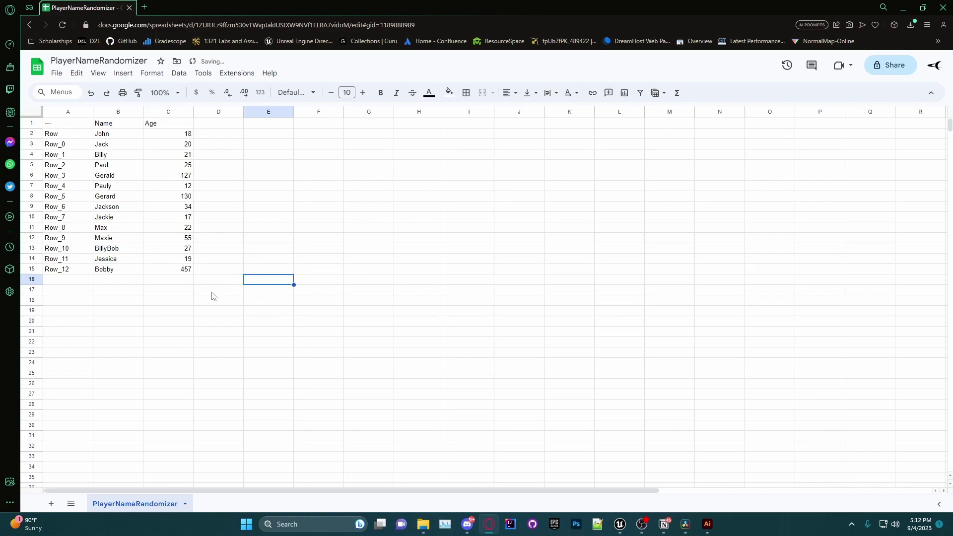
# Select the new rows A13:C15 and compare them with the Unreal data table
pyautogui.moveTo(80, 249); pyautogui.dragTo(176, 276)
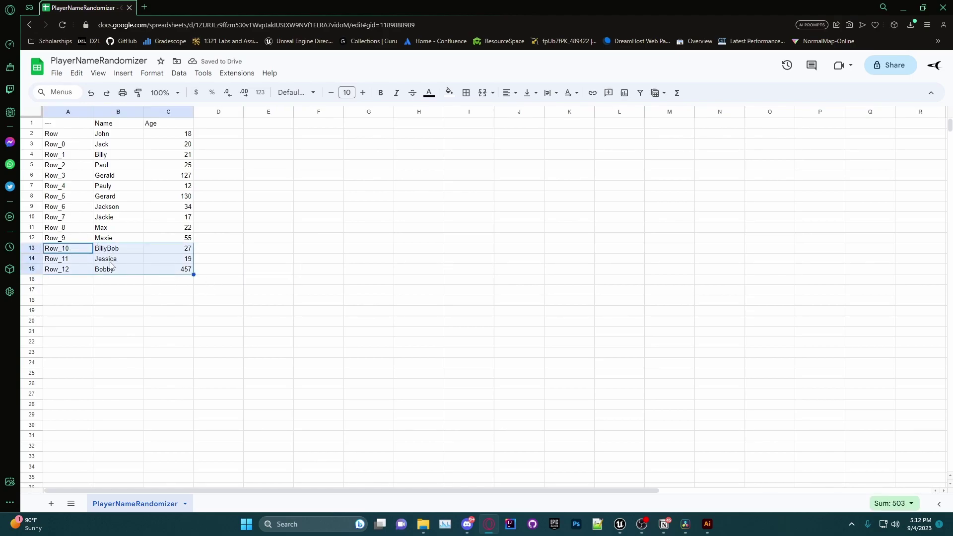
pyautogui.click(226, 271)
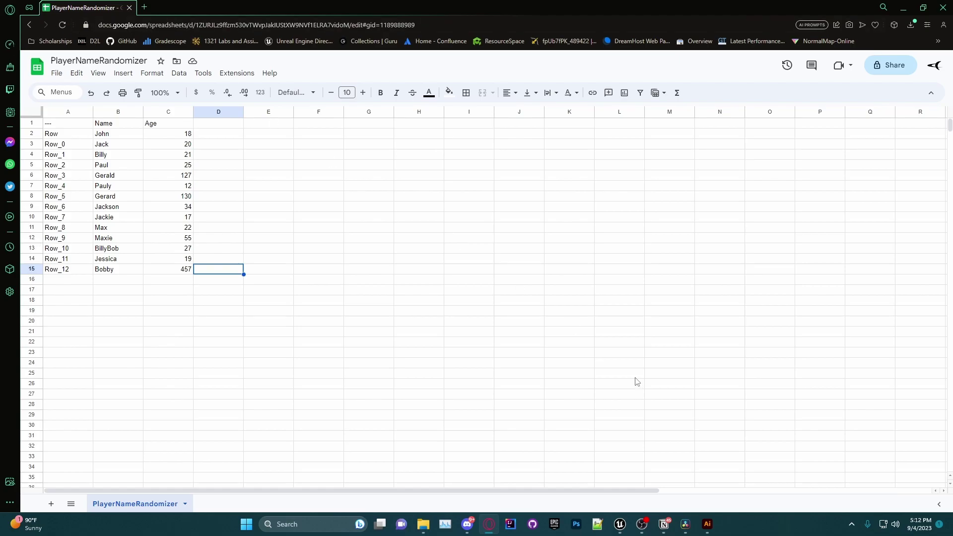
pyautogui.click(619, 525)
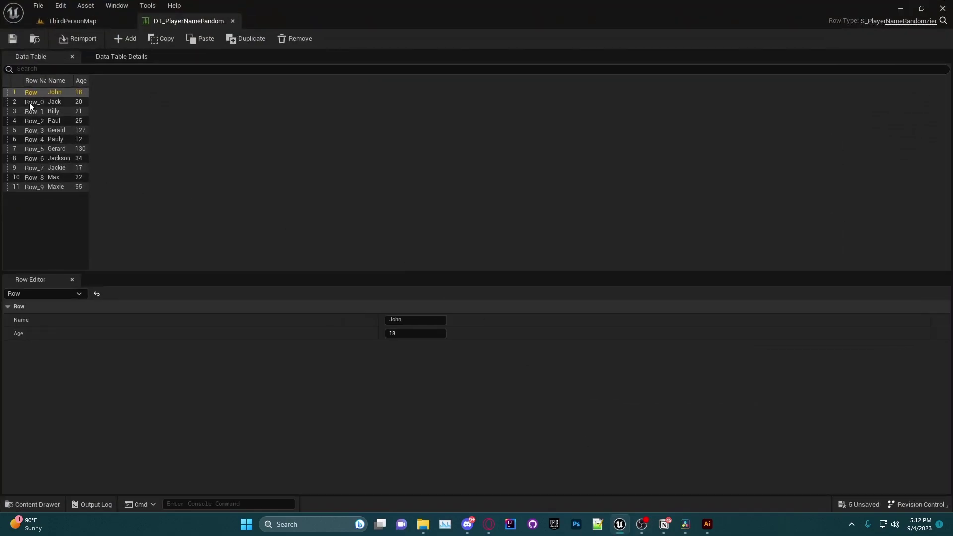
pyautogui.click(51, 205)
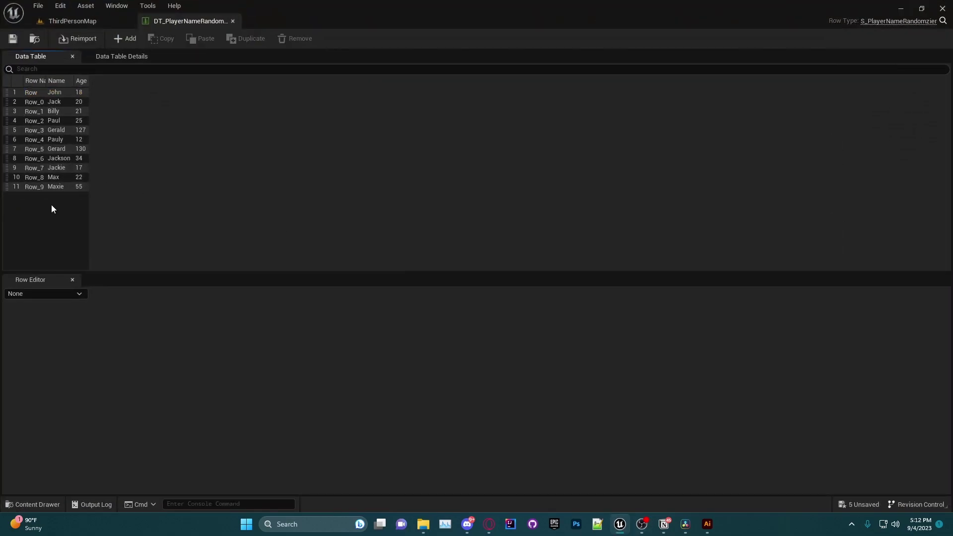
pyautogui.click(903, 9)
# Download the sheet as Comma Separated Values (.csv)
pyautogui.click(56, 75)
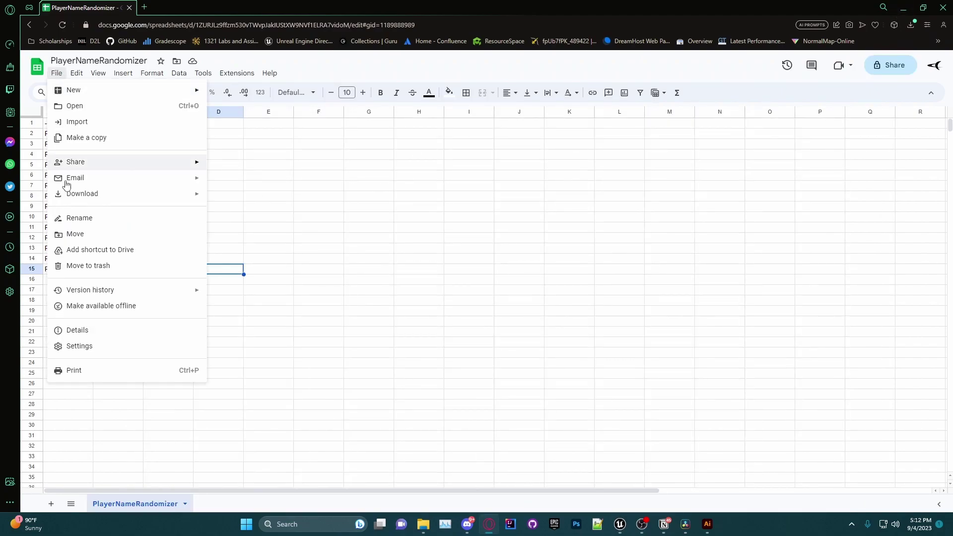
pyautogui.moveTo(70, 193)
pyautogui.click(278, 261)
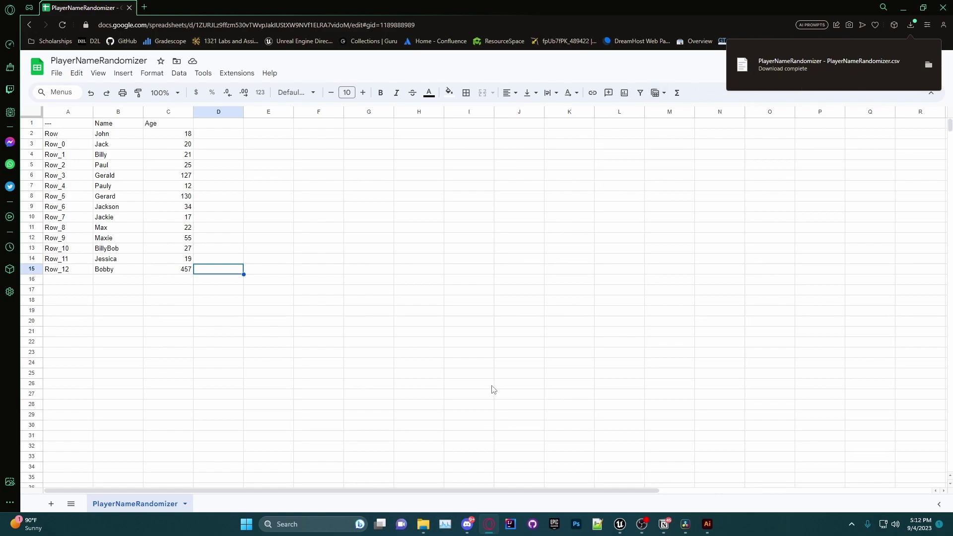
# Reimport DT_PlayerNameRandomzier with the new file PlayerNameRandomizer - PlayerNameRandomizer.csv
pyautogui.click(620, 525)
pyautogui.click(79, 22)
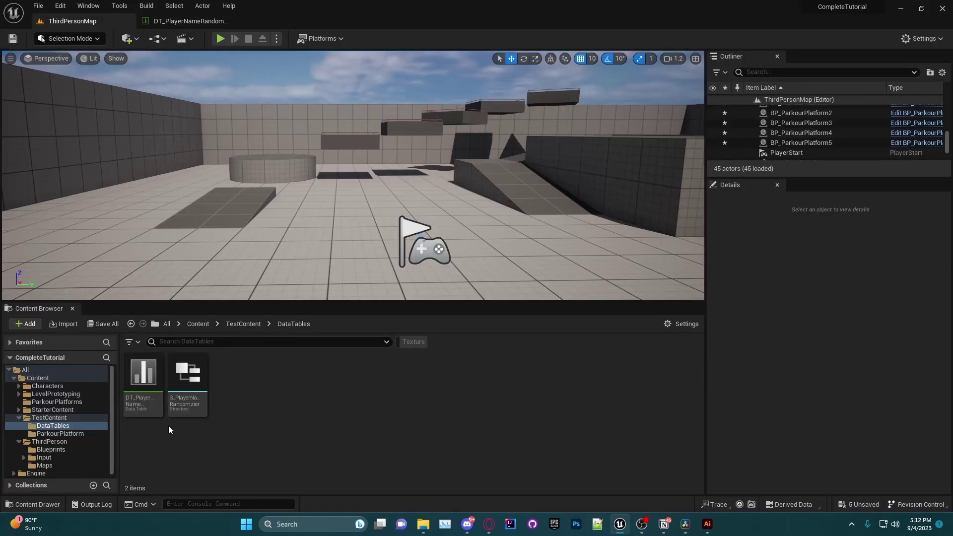
pyautogui.rightClick(149, 382)
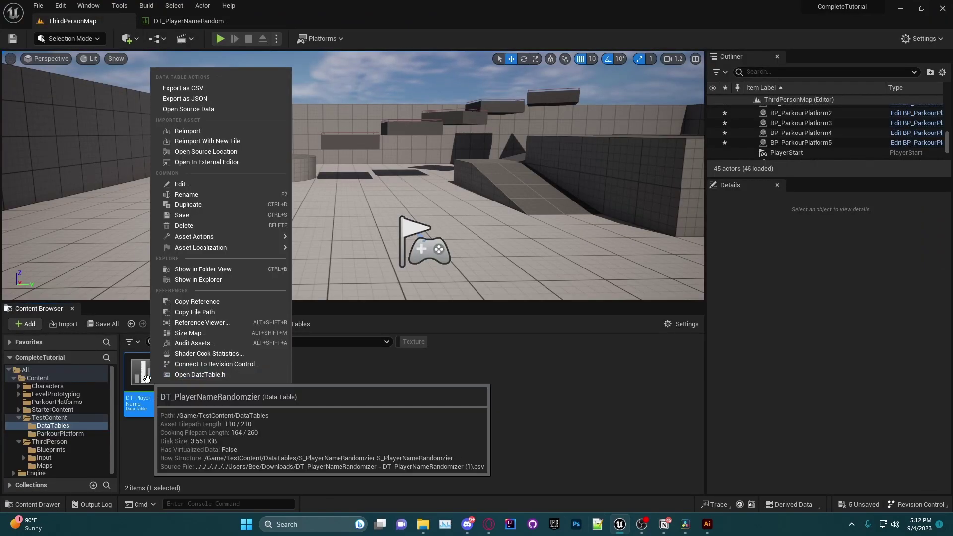
pyautogui.click(203, 141)
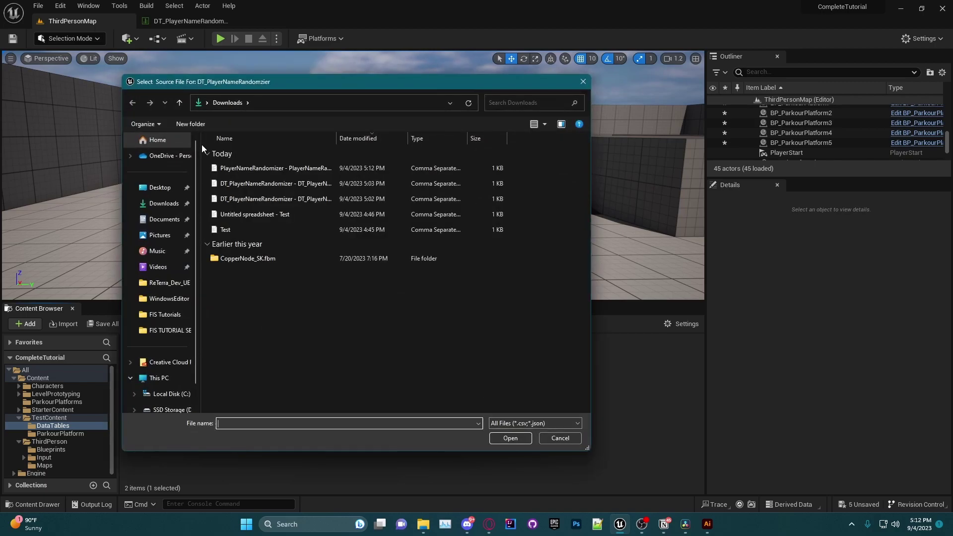
pyautogui.click(250, 170)
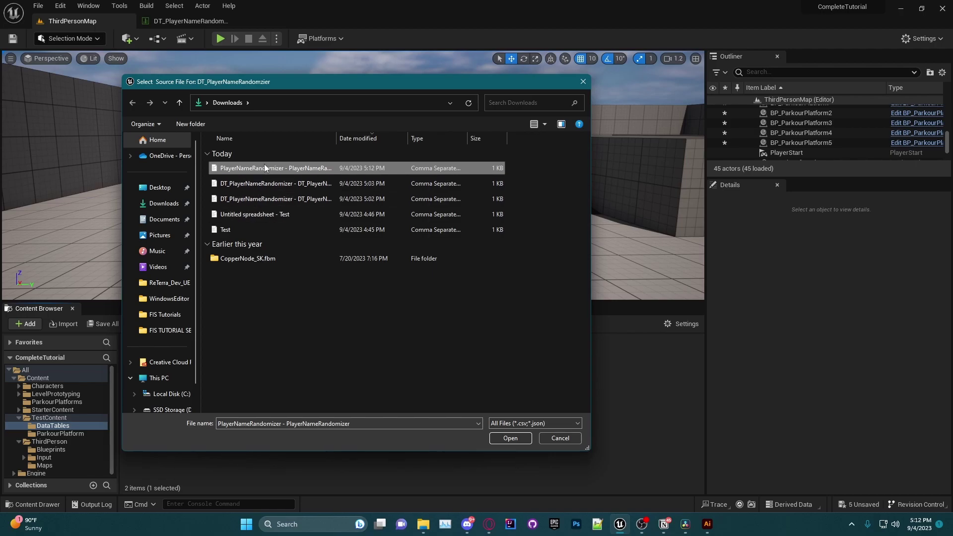
pyautogui.click(511, 438)
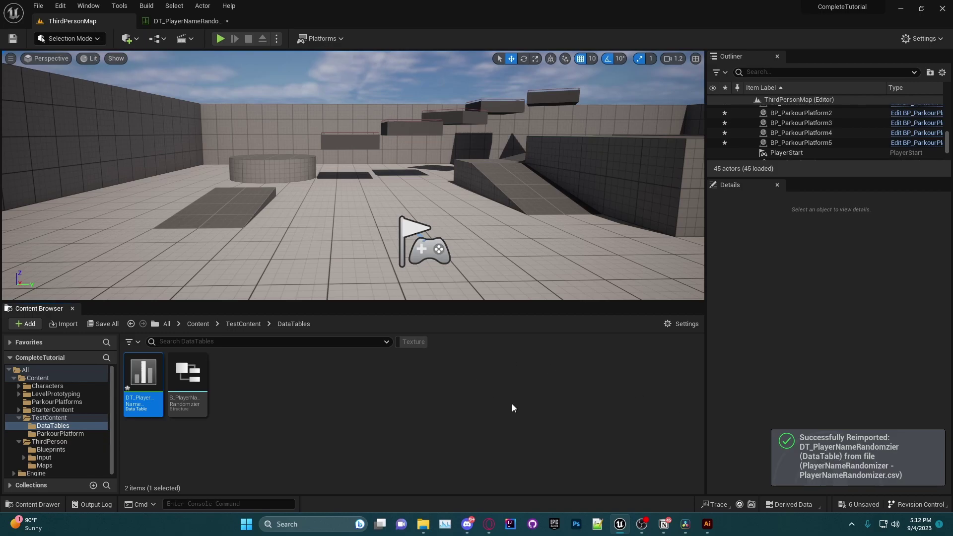
# Inspect Row_11 (Jessica) and Row_12 (Bobby) in the DT_PlayerNameRandomzier editor
pyautogui.click(151, 21)
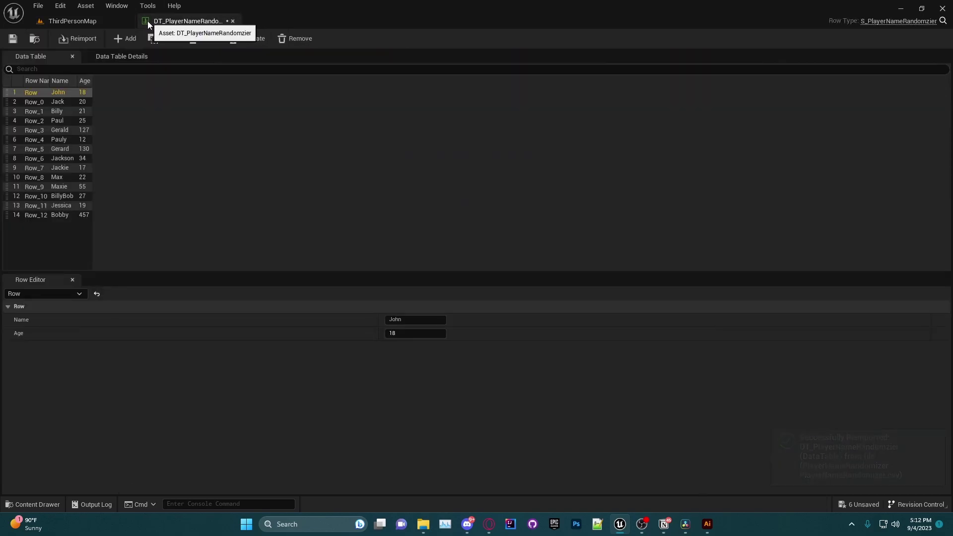
pyautogui.click(62, 205)
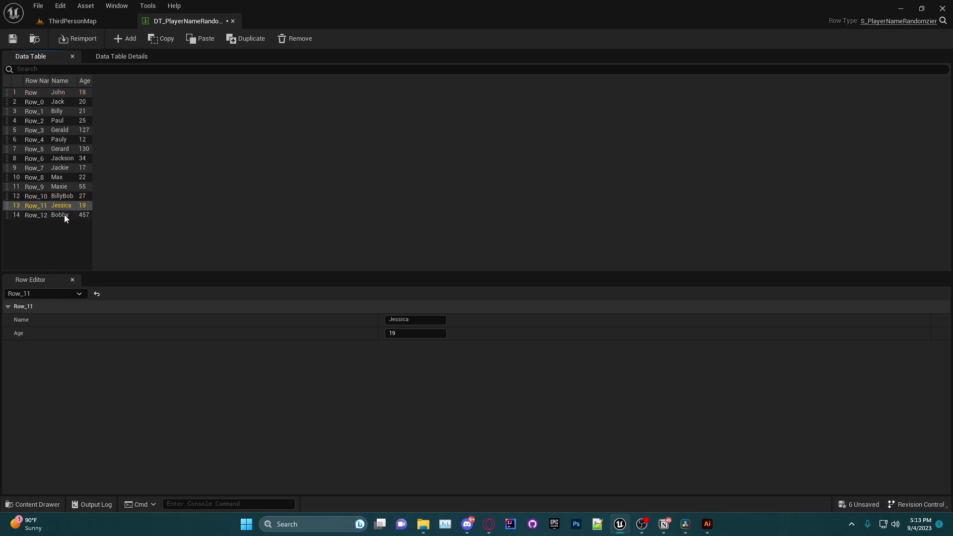
pyautogui.click(64, 215)
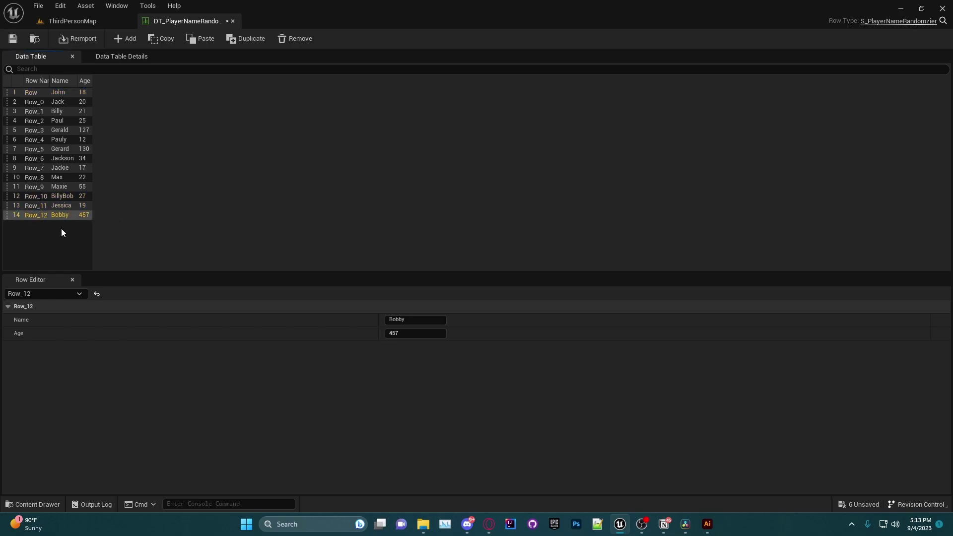
pyautogui.click(61, 231)
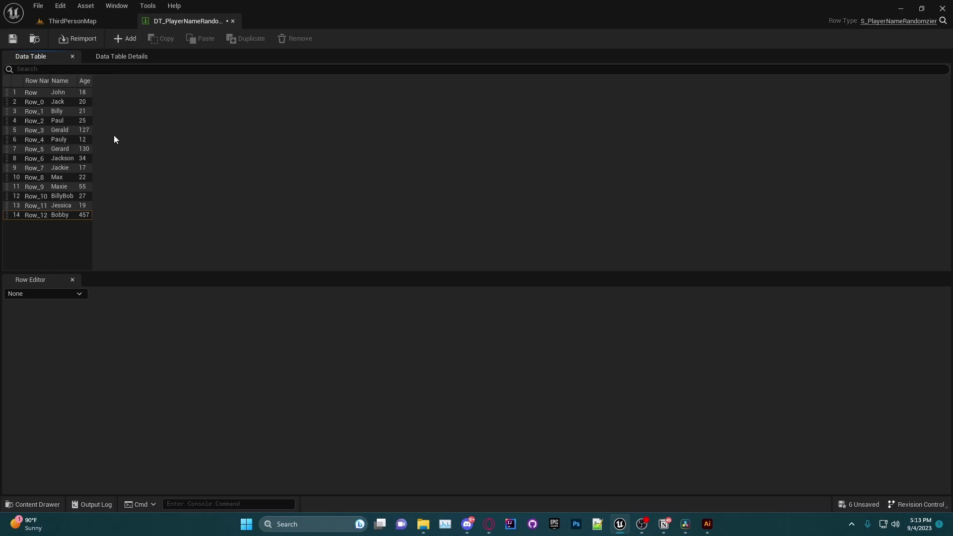
pyautogui.click(115, 60)
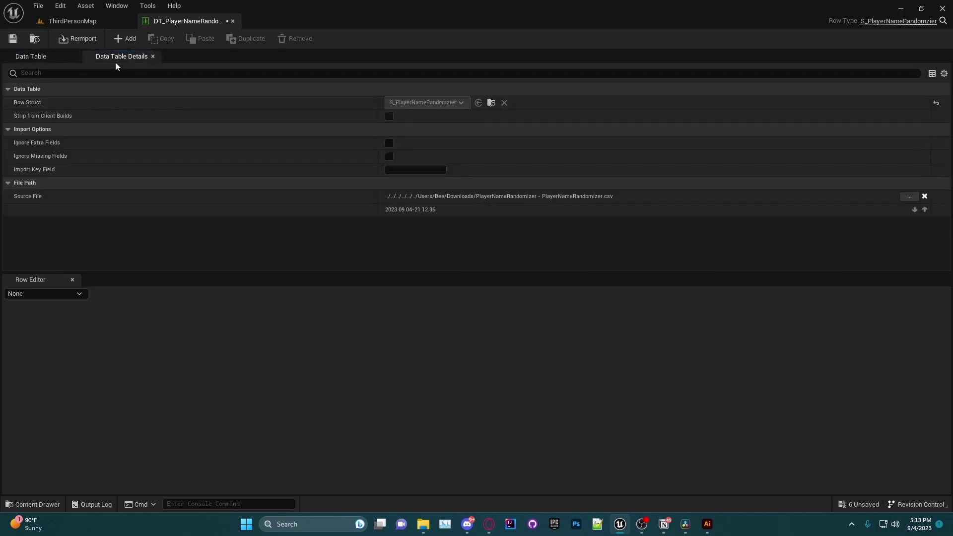
pyautogui.click(36, 57)
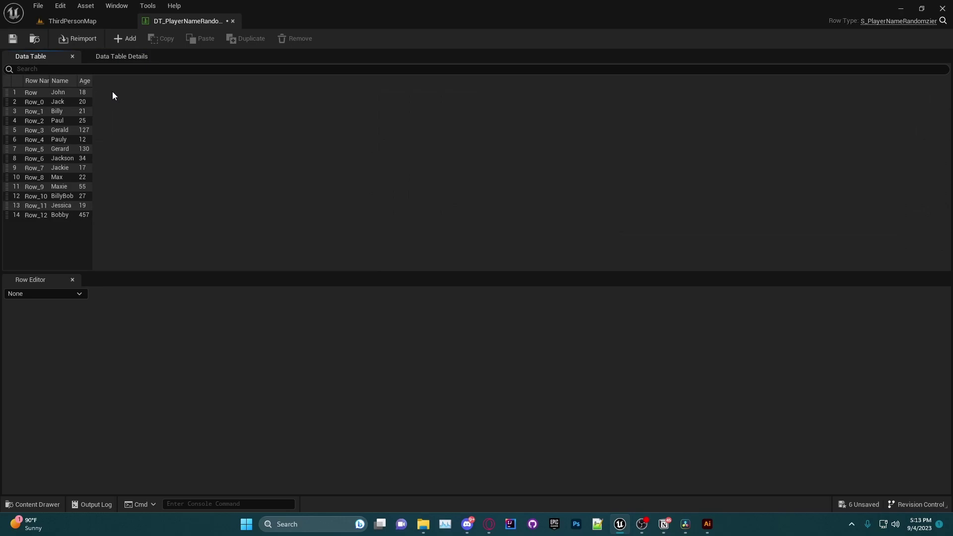